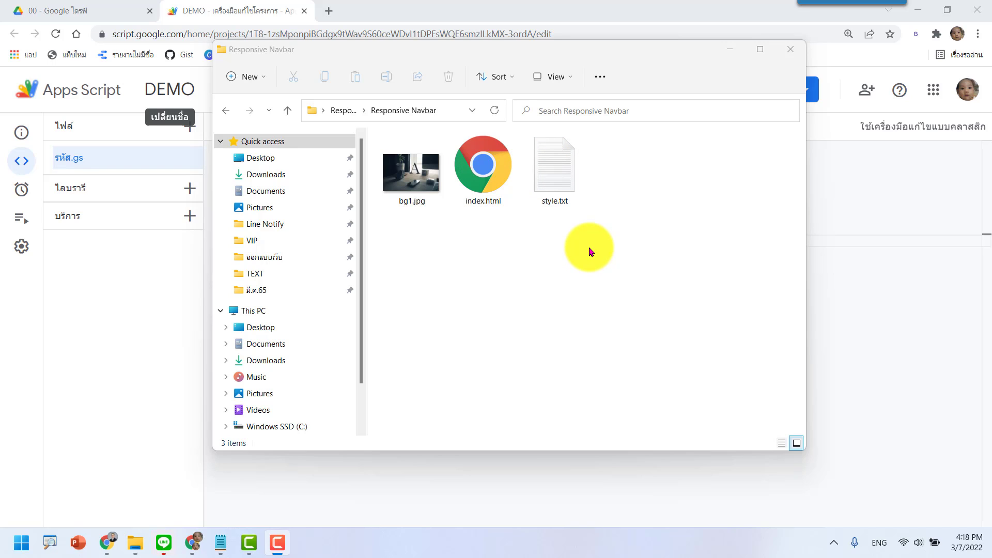
# Bring the Apps Script editor with the DEMO project's doGet function back to the front.
pyautogui.click(860, 341)
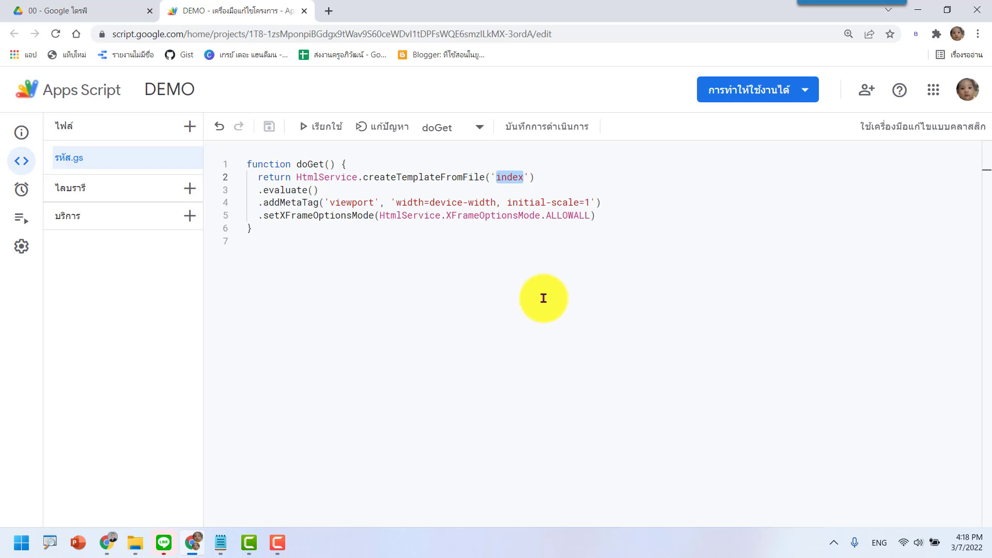
# Add an HTML file named index to the DEMO project and delete all its starter template code.
pyautogui.click(189, 127)
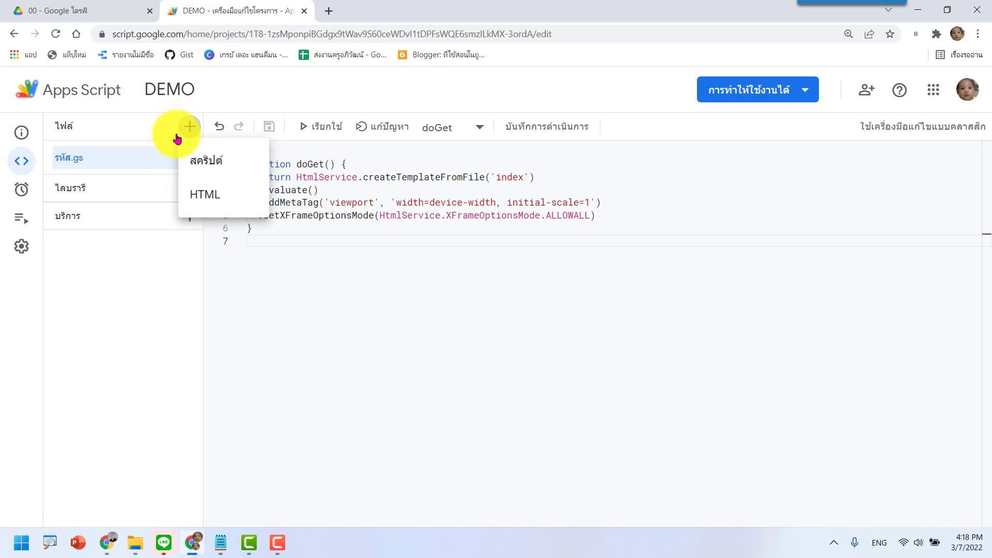
pyautogui.click(209, 205)
pyautogui.write('index')
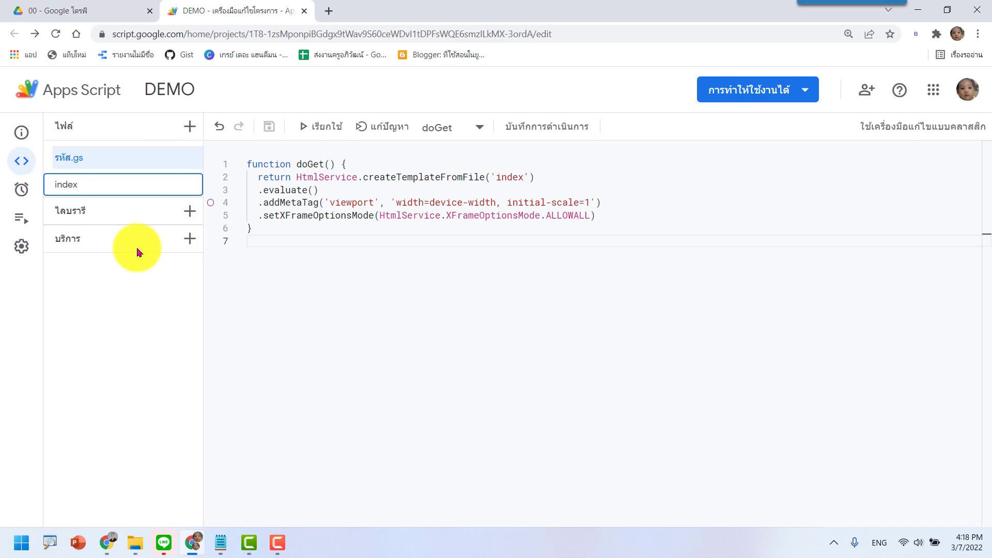
pyautogui.press('Return')
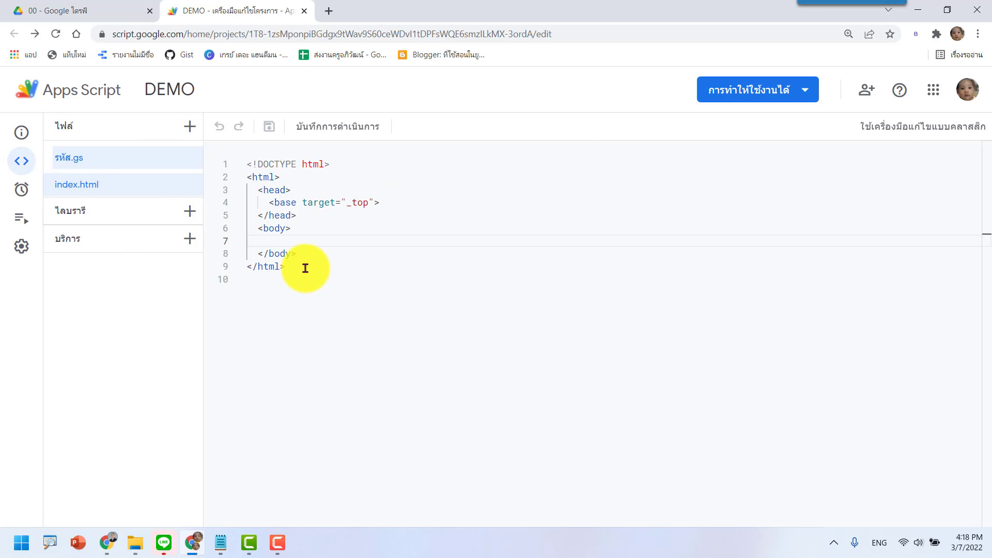
pyautogui.moveTo(305, 269); pyautogui.dragTo(230, 166)
pyautogui.press('Delete')
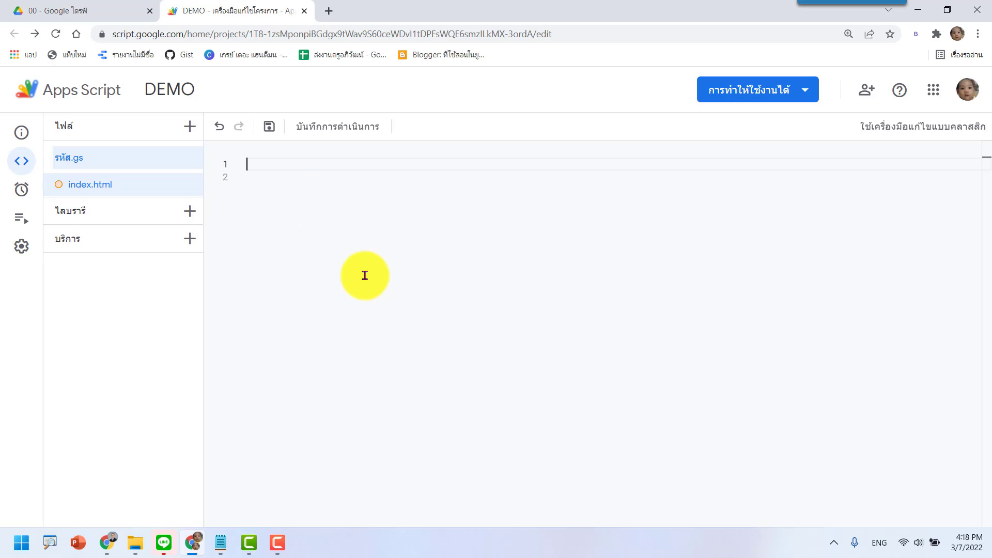
# Open the Responsive Navbar folder's index.html in Notepad and copy all of its navbar markup.
pyautogui.click(135, 543)
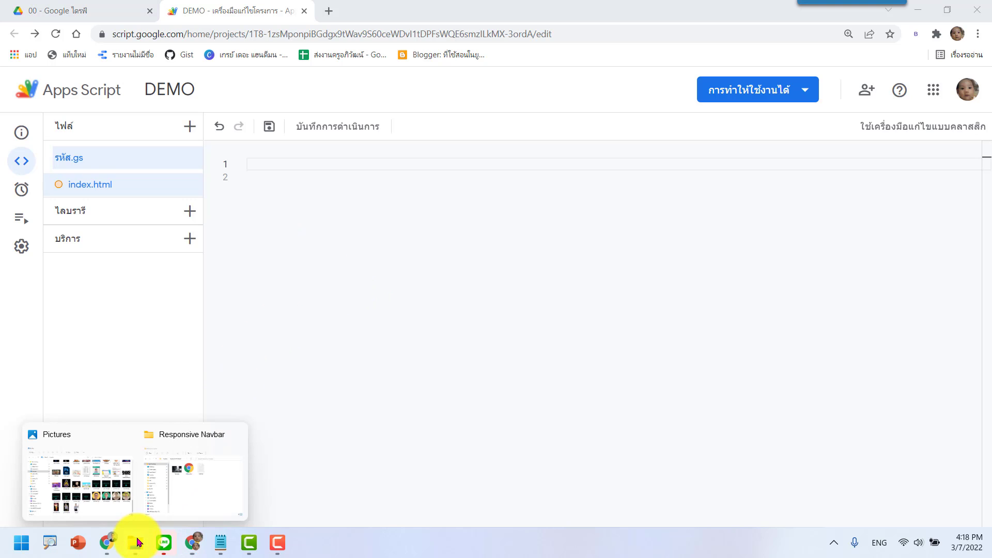
pyautogui.click(181, 478)
pyautogui.click(485, 166)
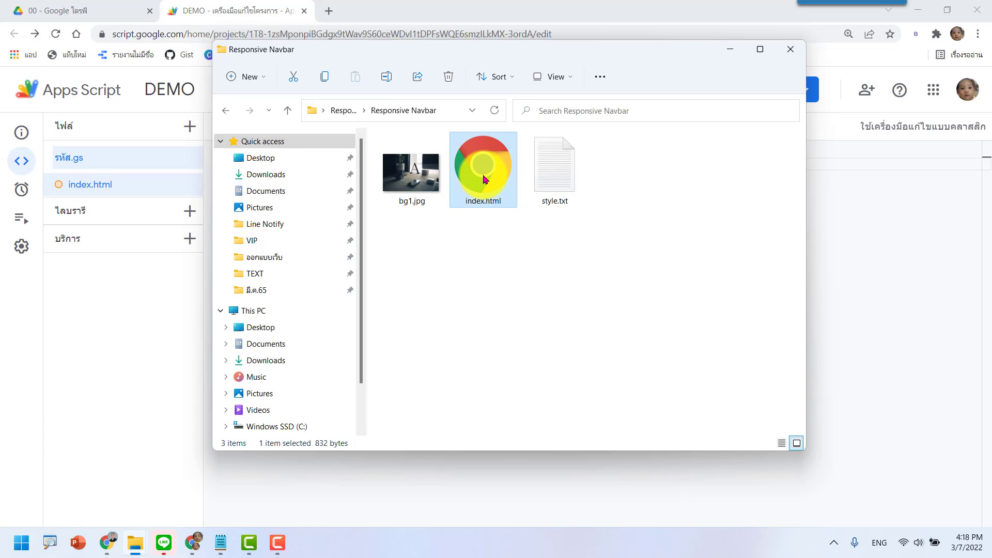
pyautogui.rightClick(485, 177)
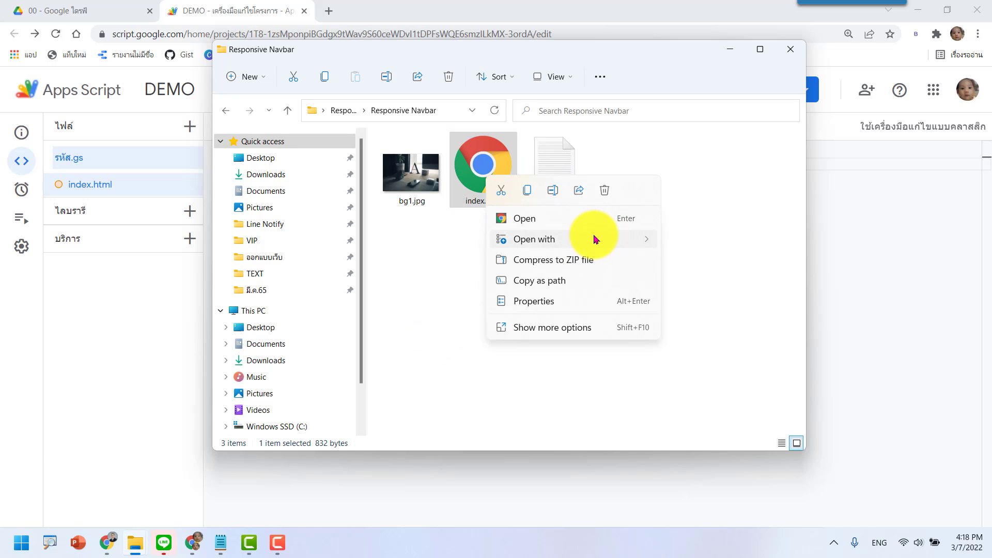
pyautogui.moveTo(535, 239)
pyautogui.click(700, 367)
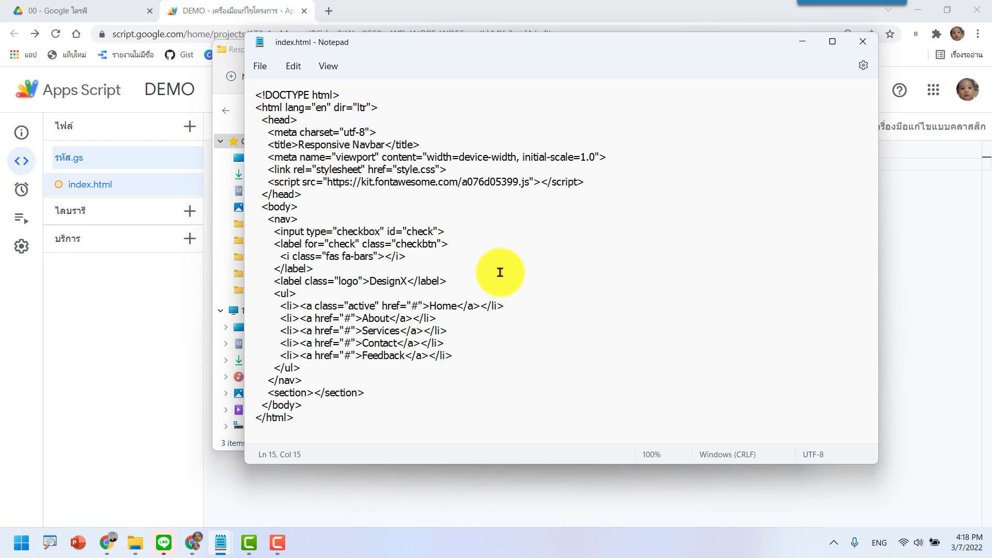
pyautogui.hotkey('ctrl', 'a')
pyautogui.hotkey('ctrl', 'c')
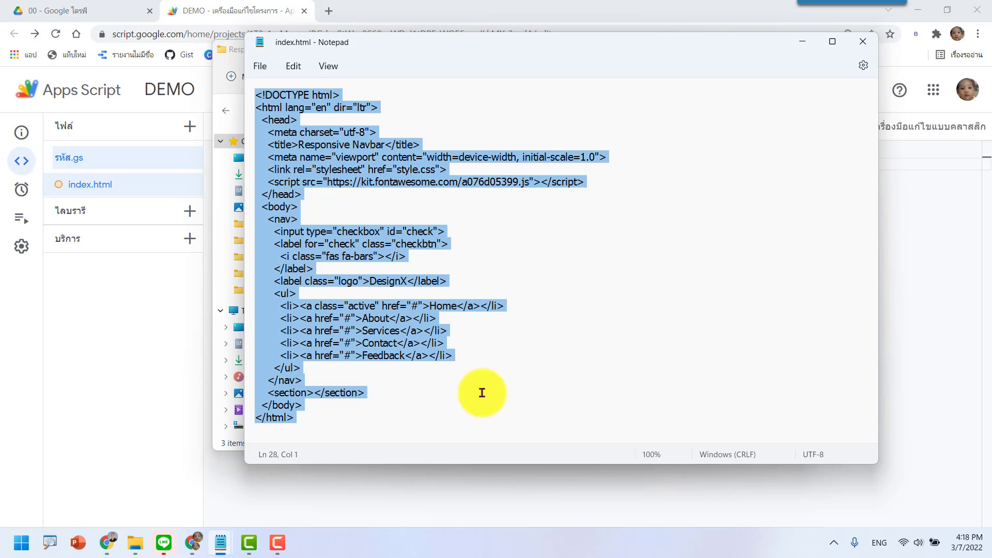
pyautogui.click(422, 509)
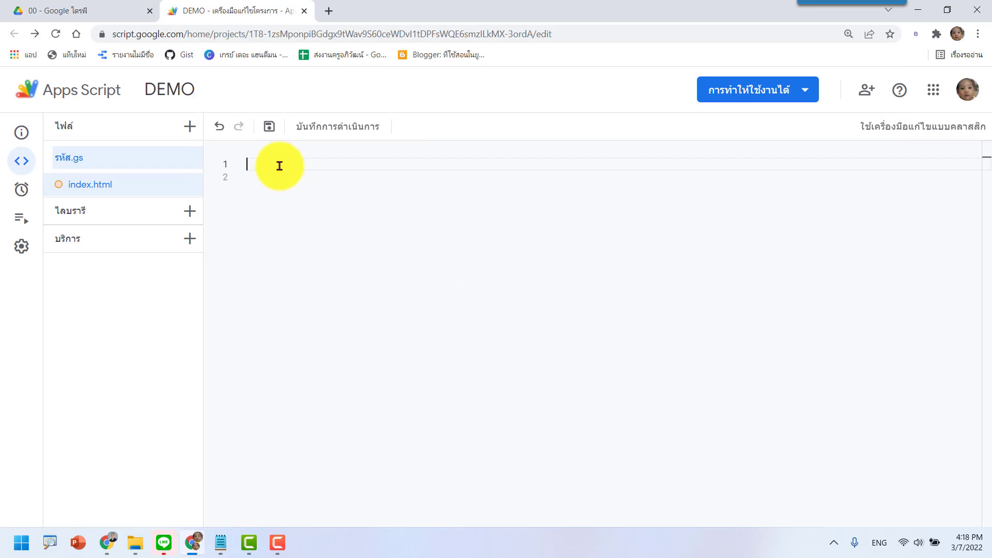
# Paste the DesignX navbar markup into index.html, save, and deploy a web app accessible to Anyone.
pyautogui.hotkey('ctrl', 'v')
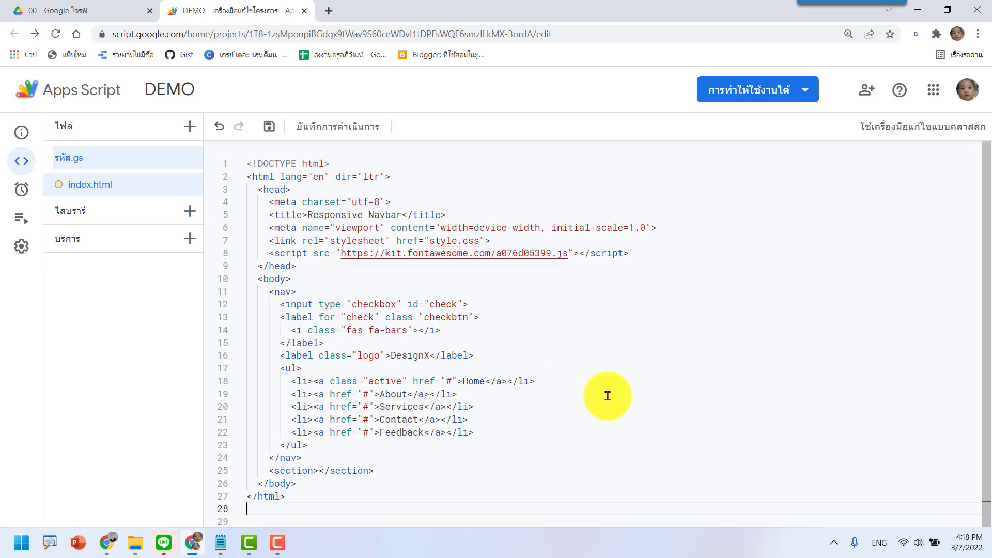
pyautogui.click(269, 128)
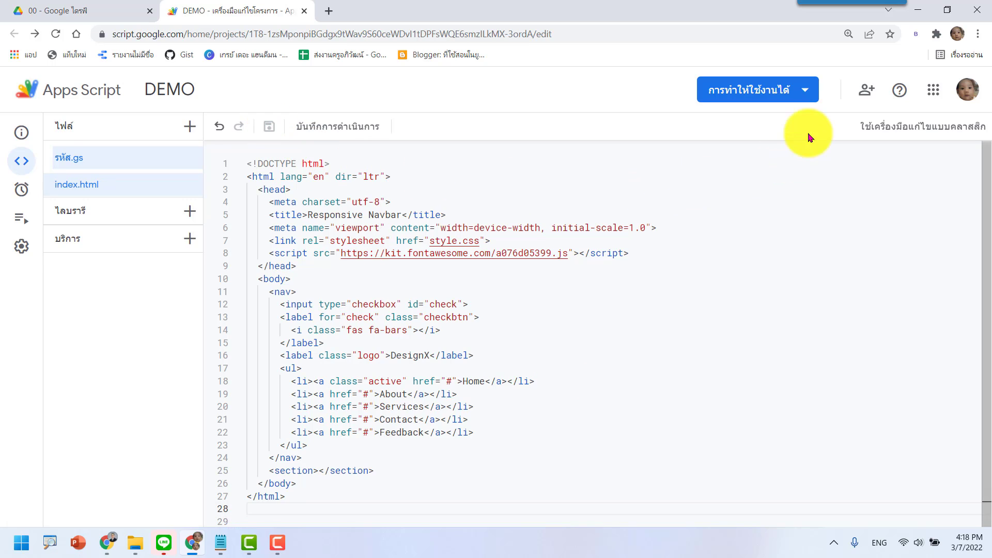
pyautogui.click(807, 92)
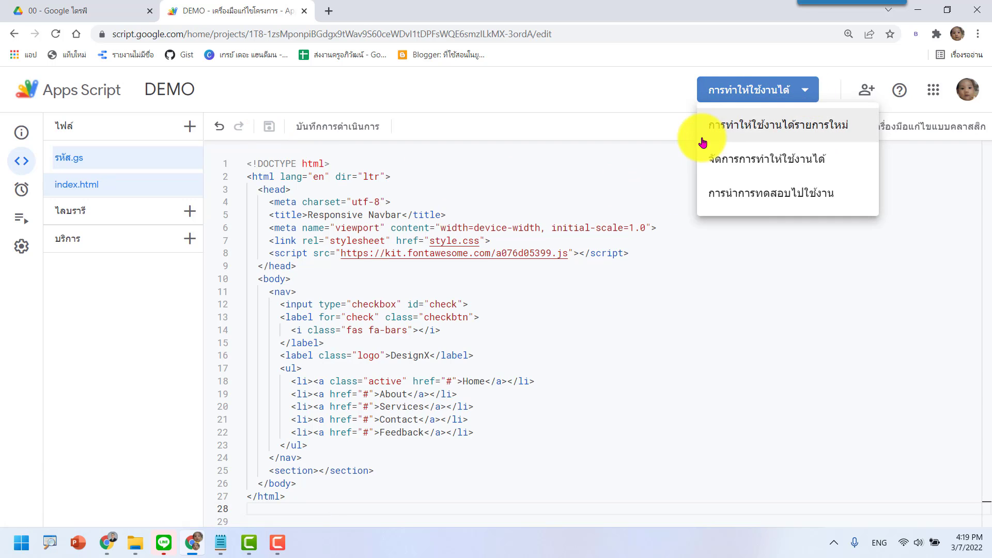
pyautogui.click(754, 135)
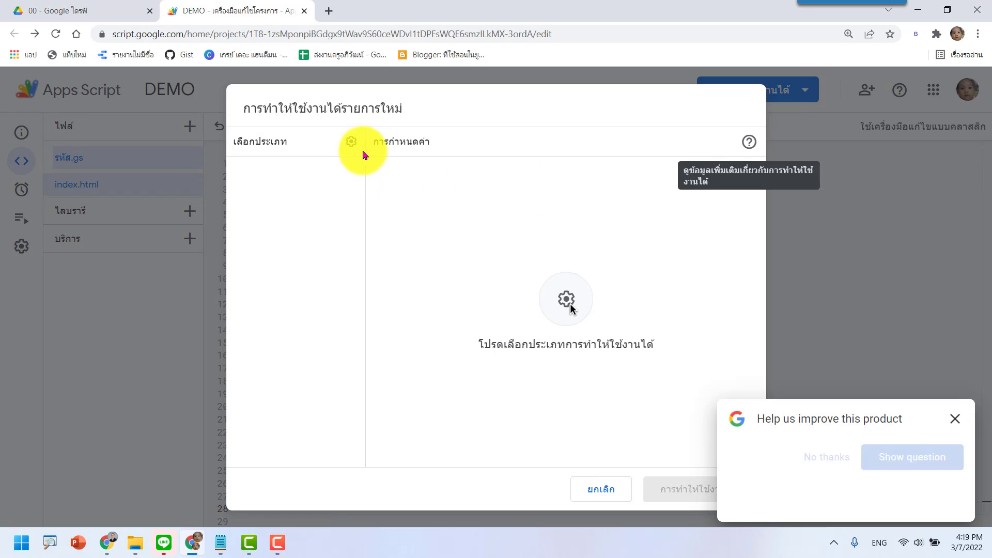
pyautogui.click(350, 141)
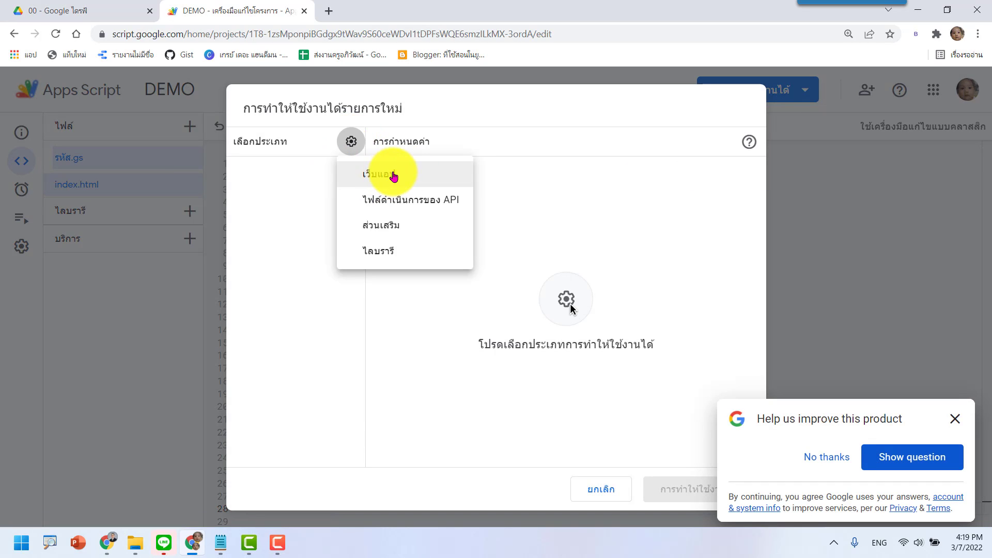
pyautogui.click(393, 174)
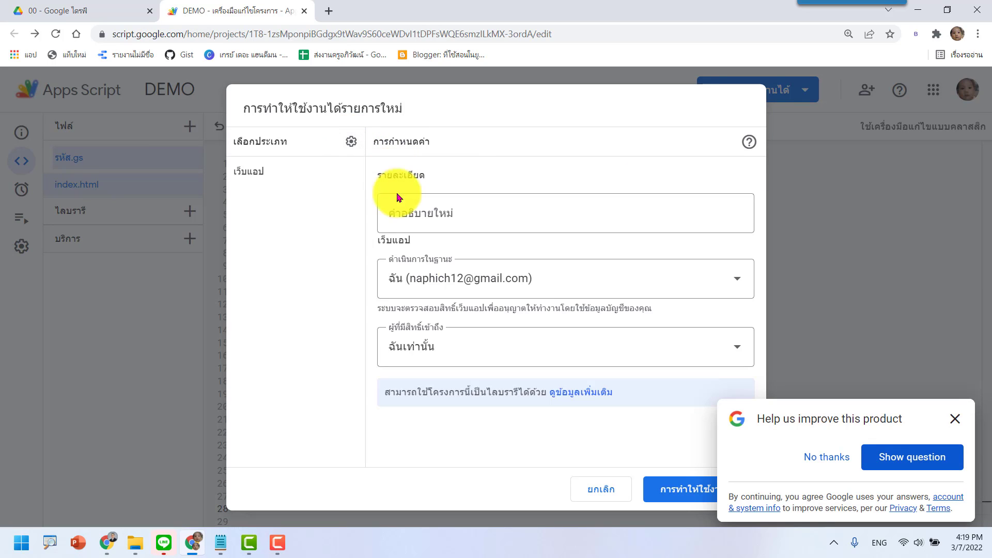
pyautogui.click(427, 341)
pyautogui.click(422, 455)
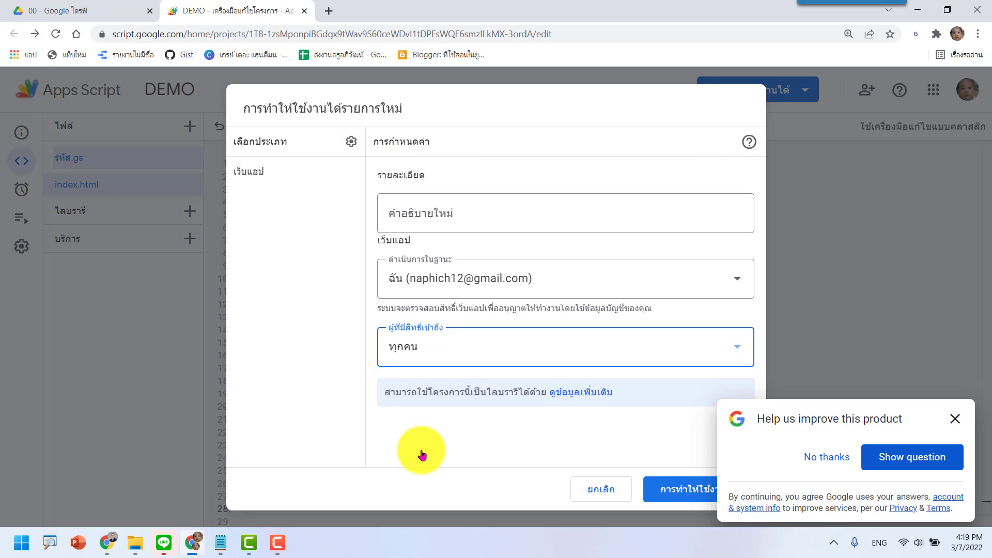
pyautogui.click(682, 495)
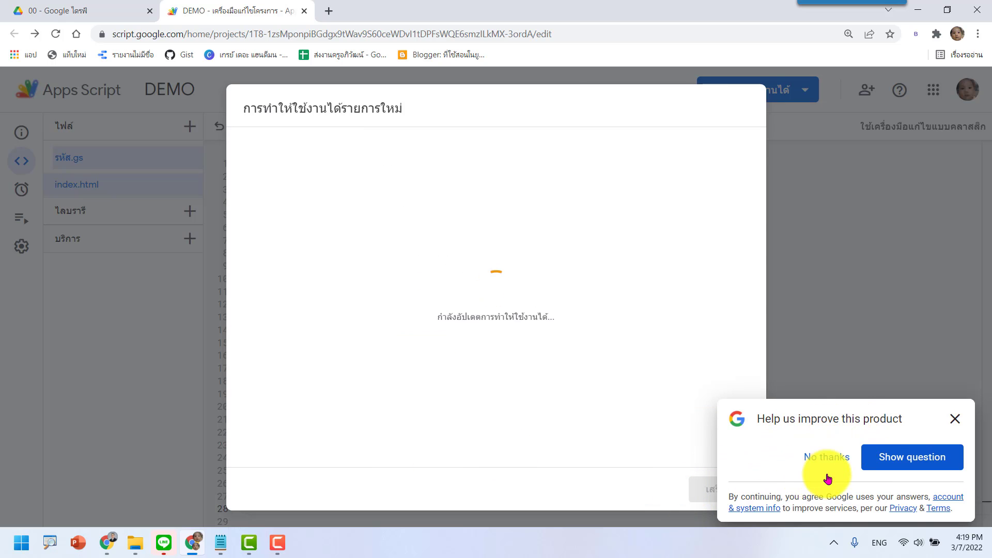
pyautogui.click(955, 422)
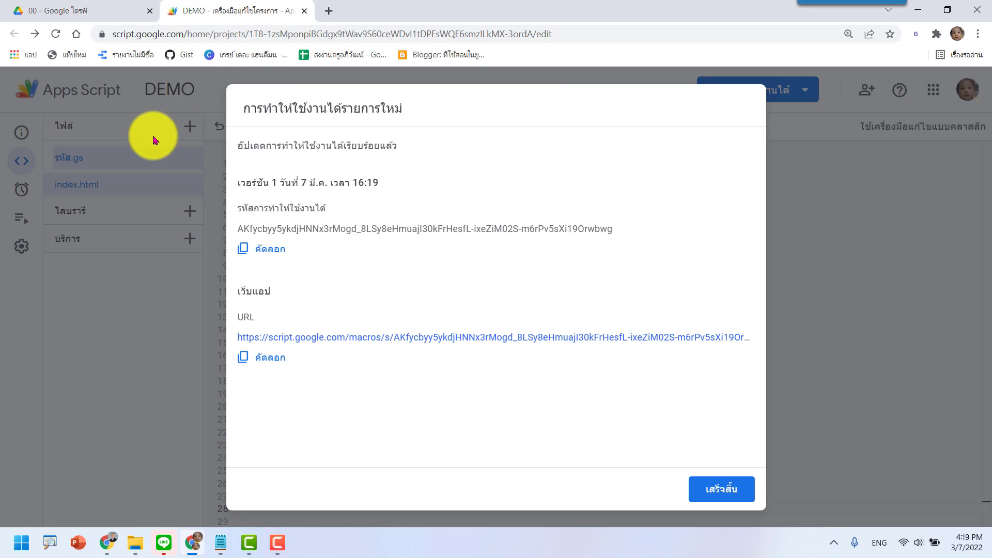
pyautogui.click(719, 488)
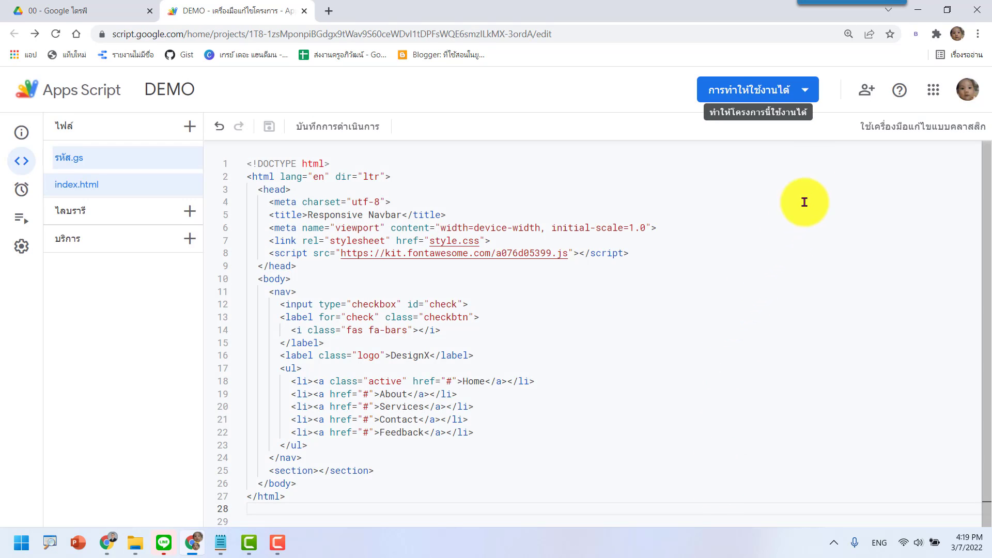
# Open the test deployment's web app URL in a new tab to see the unstyled DesignX navbar.
pyautogui.click(804, 90)
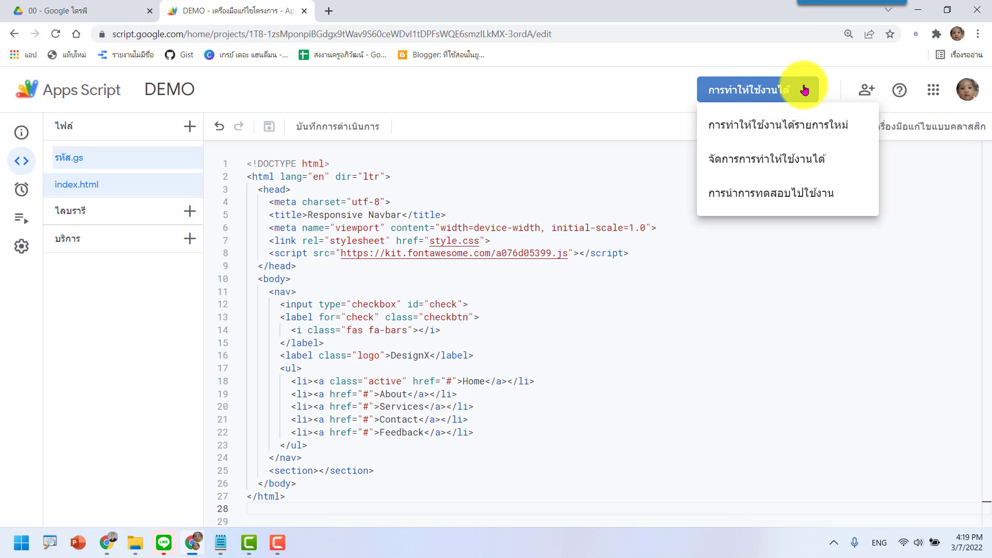
pyautogui.click(795, 206)
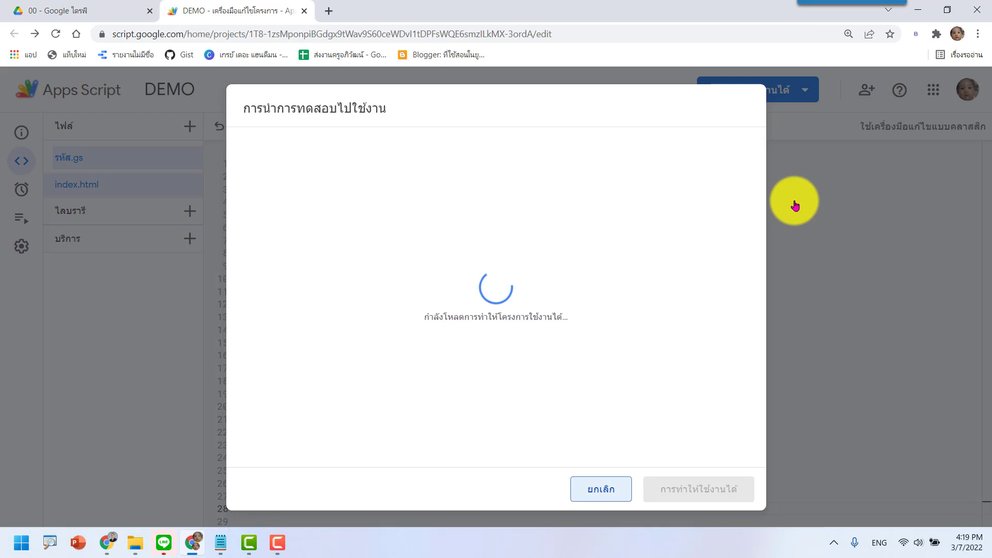
pyautogui.click(573, 218)
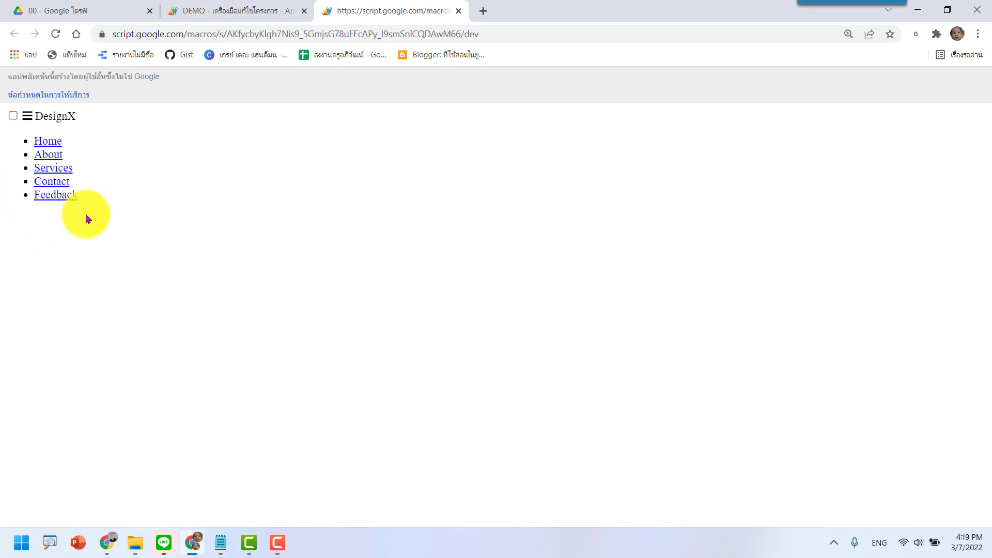
pyautogui.click(137, 553)
# Open style.txt from the Responsive Navbar folder in Notepad.
pyautogui.click(191, 490)
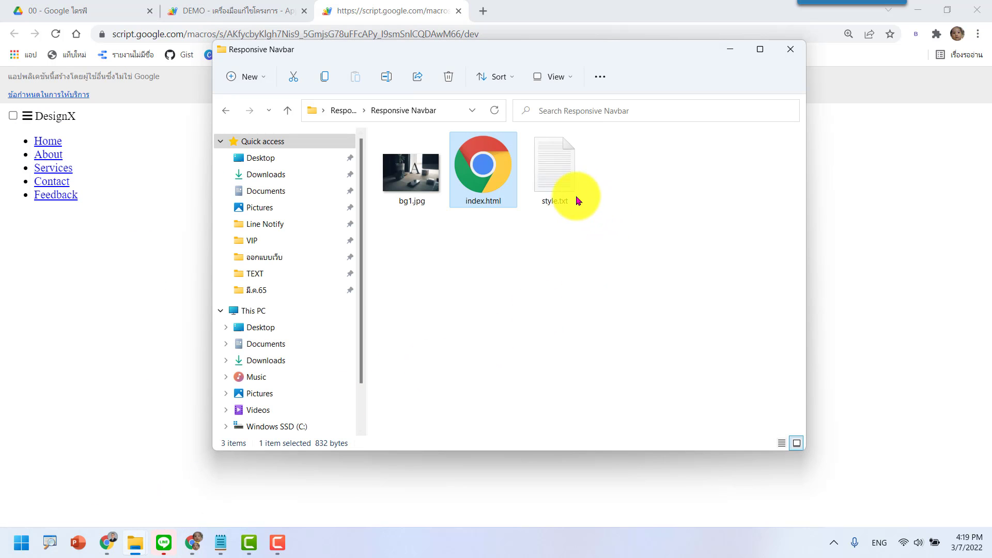
pyautogui.click(558, 178)
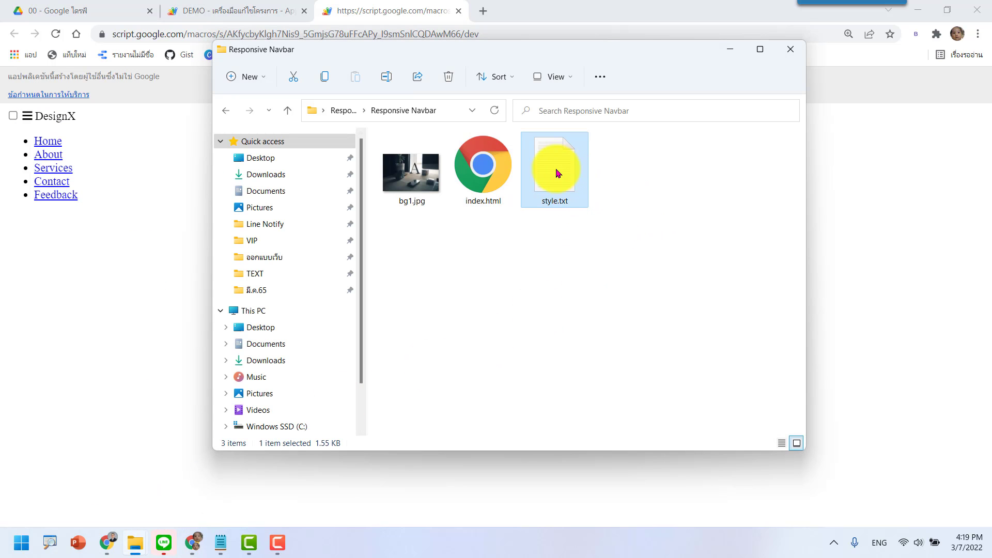
pyautogui.doubleClick(556, 176)
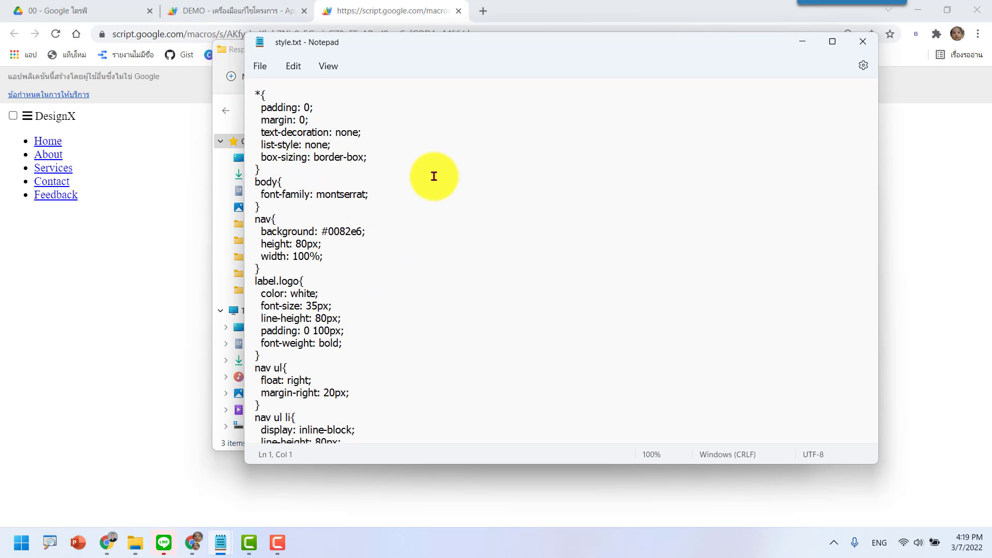
# Copy the opening <style> tag onto the last line and turn it into a closing </style> tag.
pyautogui.press('Return')
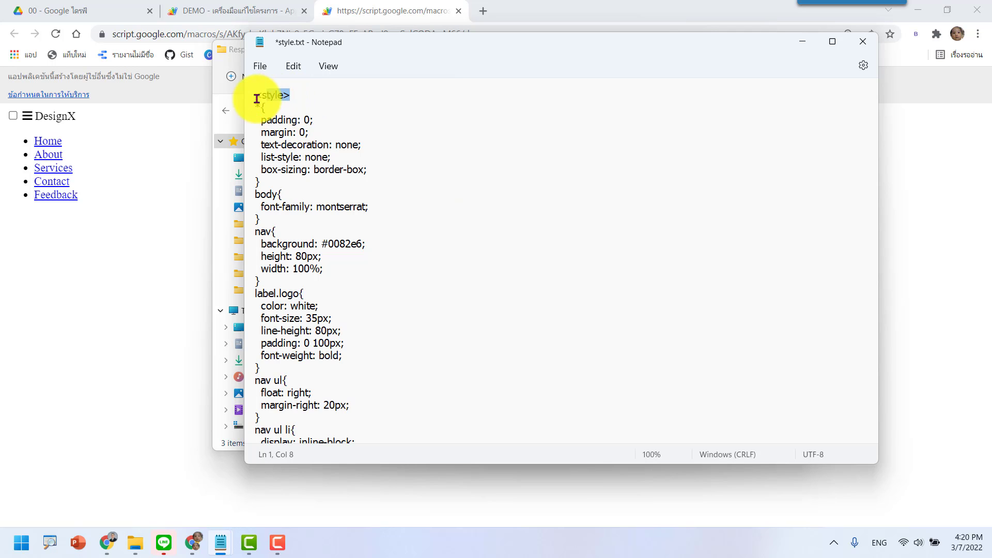
pyautogui.moveTo(254, 95); pyautogui.dragTo(290, 95)
pyautogui.hotkey('ctrl', 'c')
pyautogui.scroll(-7, 523, 218)
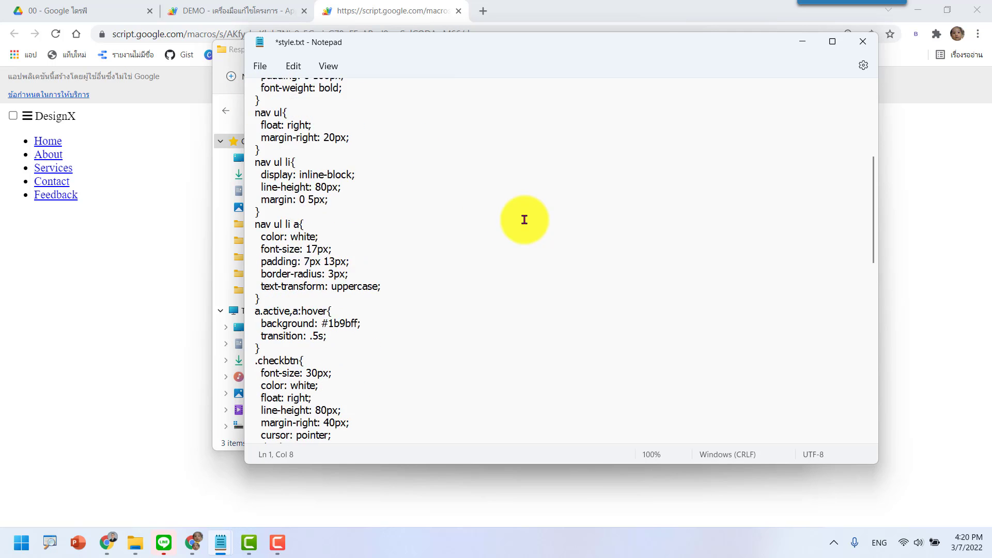
pyautogui.scroll(-10, 525, 221)
pyautogui.scroll(-1, 524, 221)
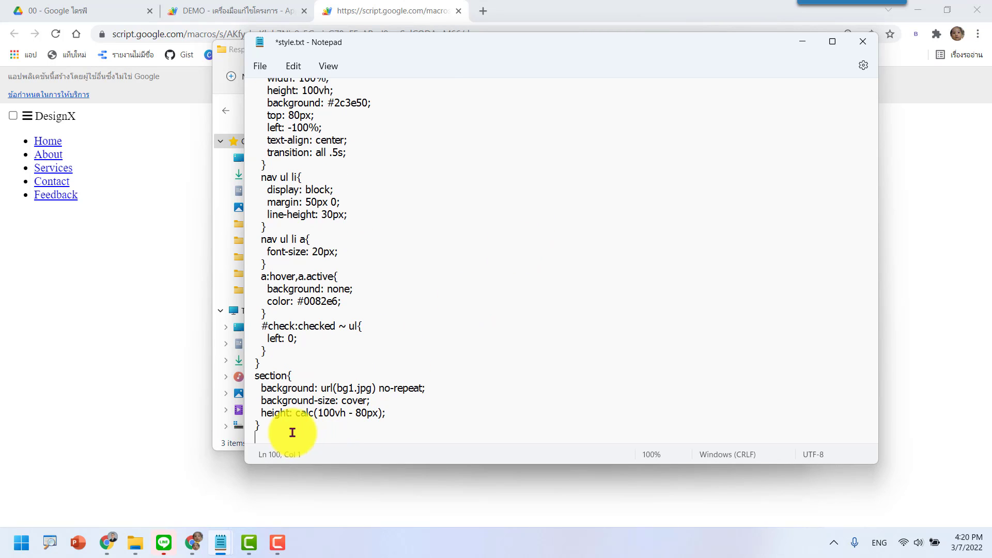
pyautogui.hotkey('ctrl', 'v')
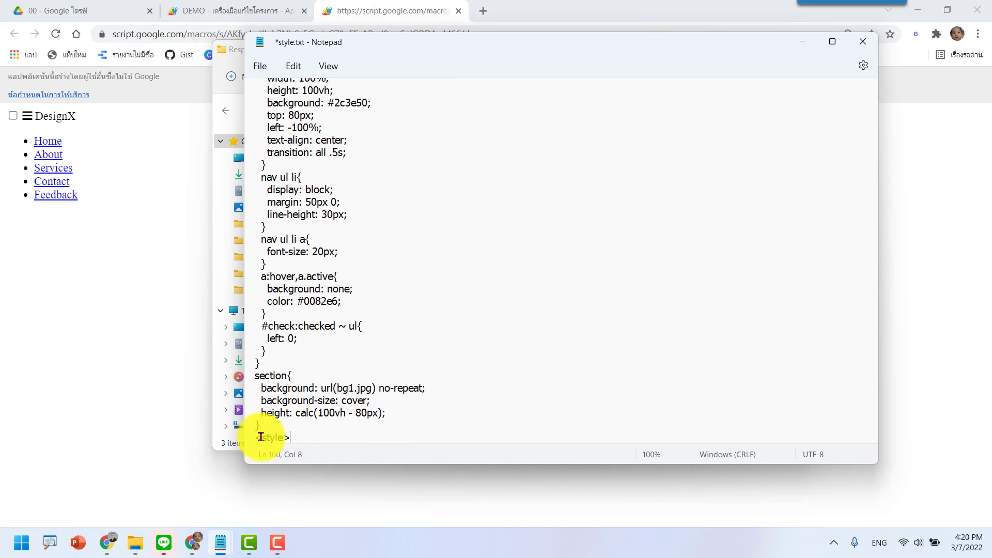
pyautogui.click(261, 437)
pyautogui.write('/')
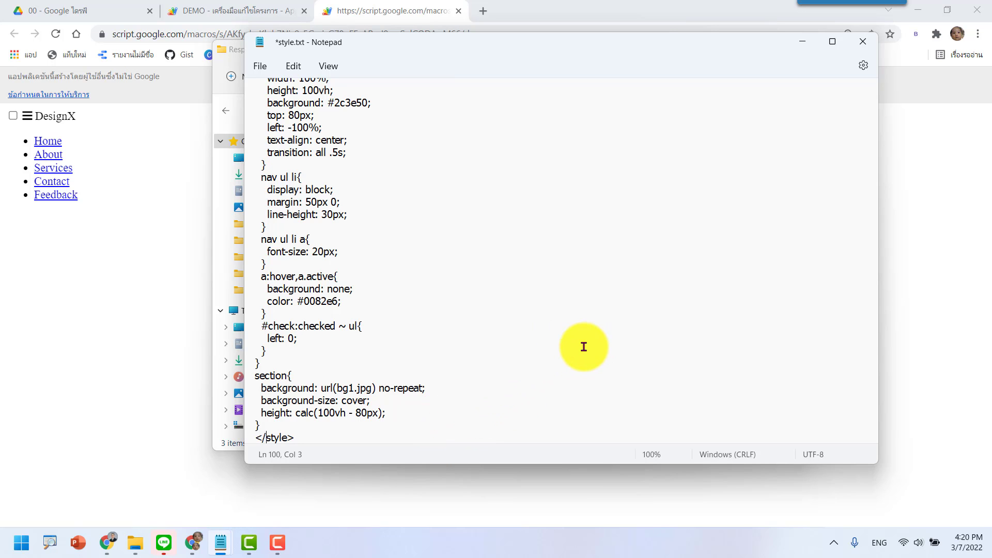
pyautogui.scroll(4, 584, 347)
pyautogui.scroll(17, 584, 347)
pyautogui.scroll(3, 584, 346)
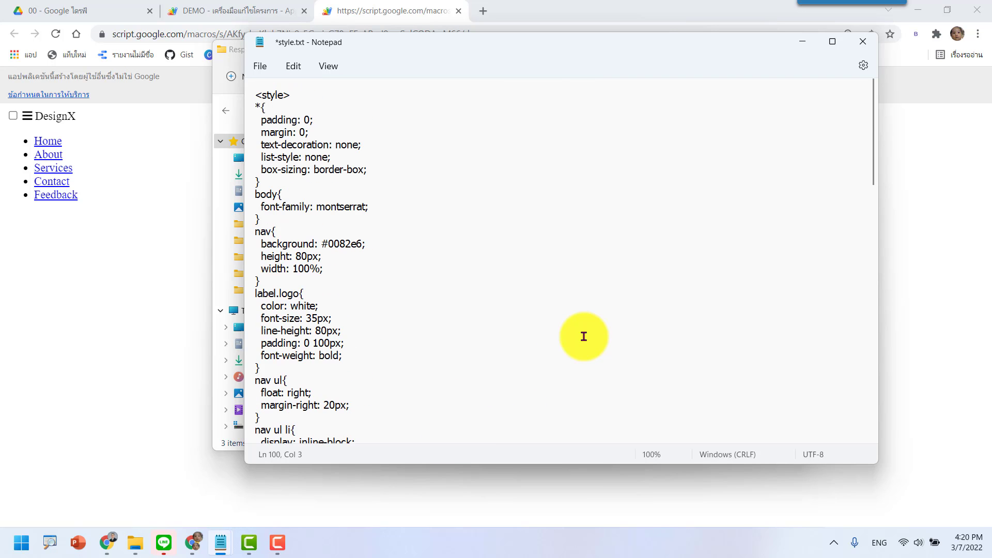
# Save the stylesheet as style.css using the All files (*.*) save type.
pyautogui.click(260, 67)
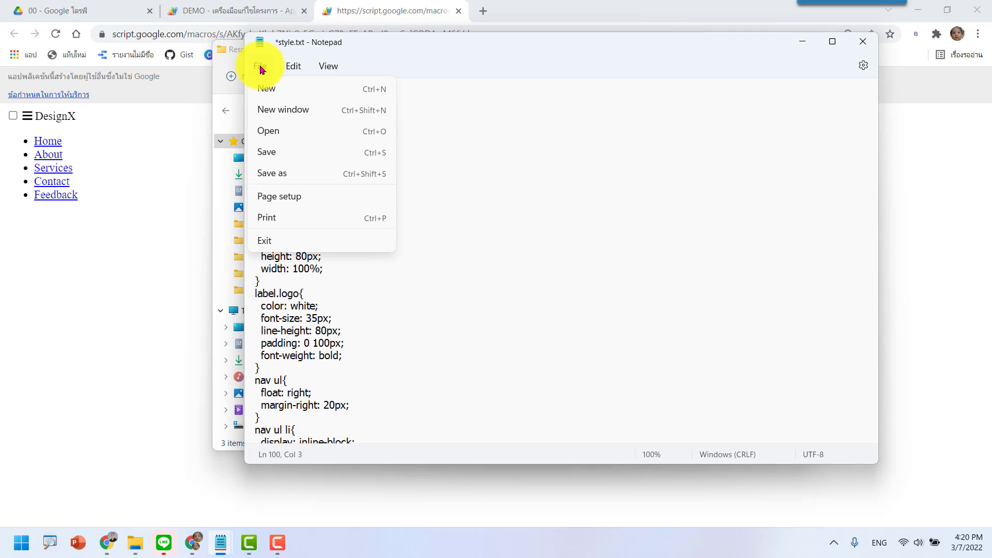
pyautogui.click(294, 180)
pyautogui.scroll(-3, 310, 232)
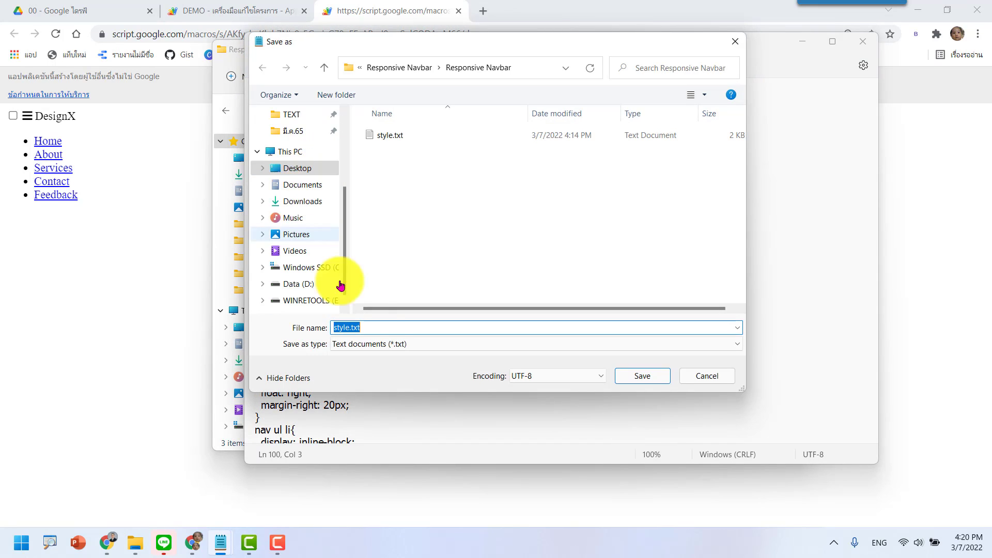
pyautogui.click(398, 349)
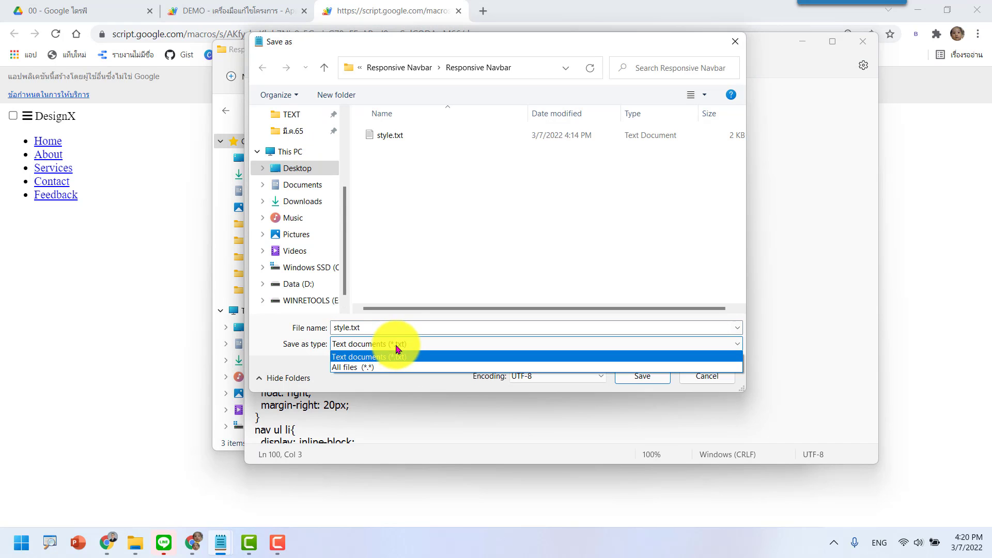
pyautogui.click(381, 367)
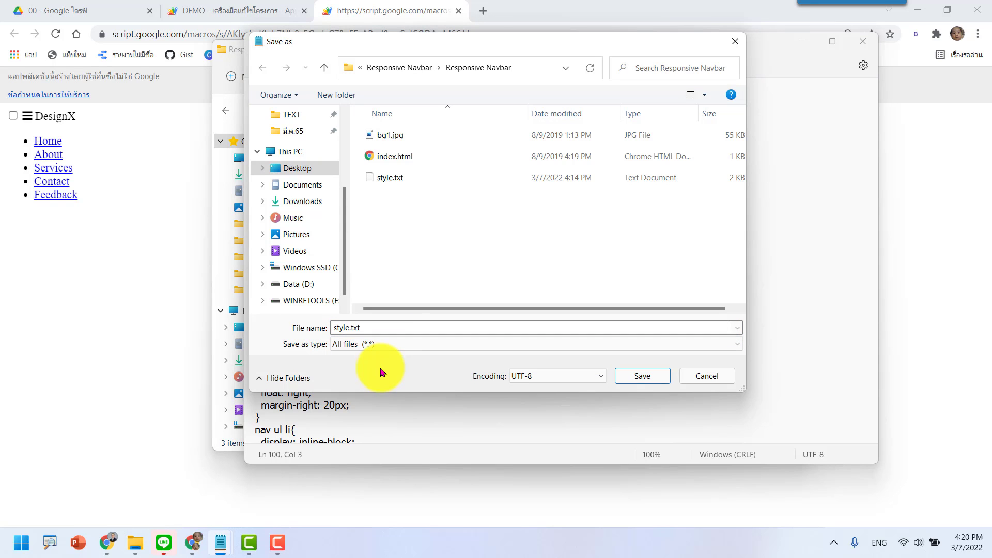
pyautogui.doubleClick(380, 327)
pyautogui.moveTo(379, 327)
pyautogui.mouseDown()
pyautogui.moveTo(357, 329)
pyautogui.moveTo(462, 329)
pyautogui.mouseUp()
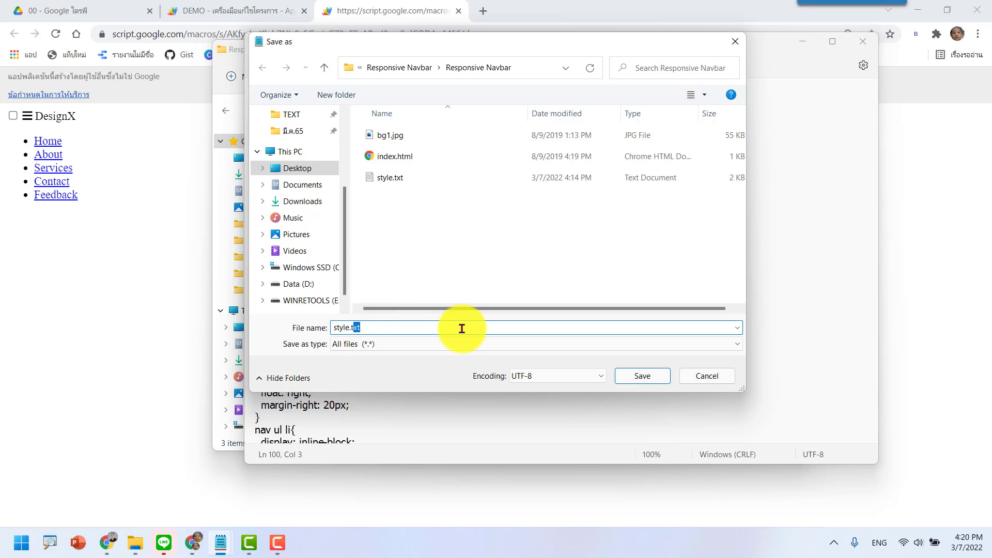
pyautogui.press('BackSpace')
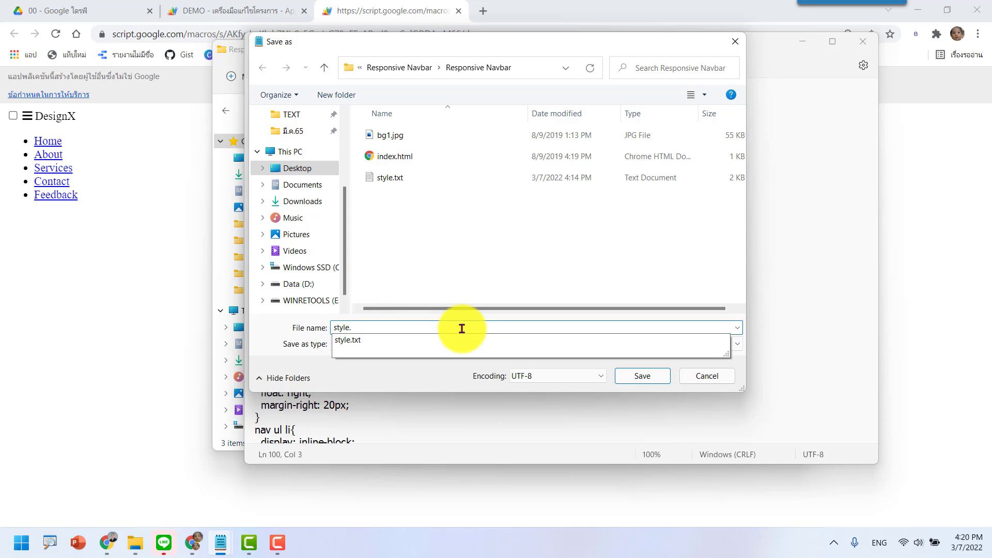
pyautogui.write('css')
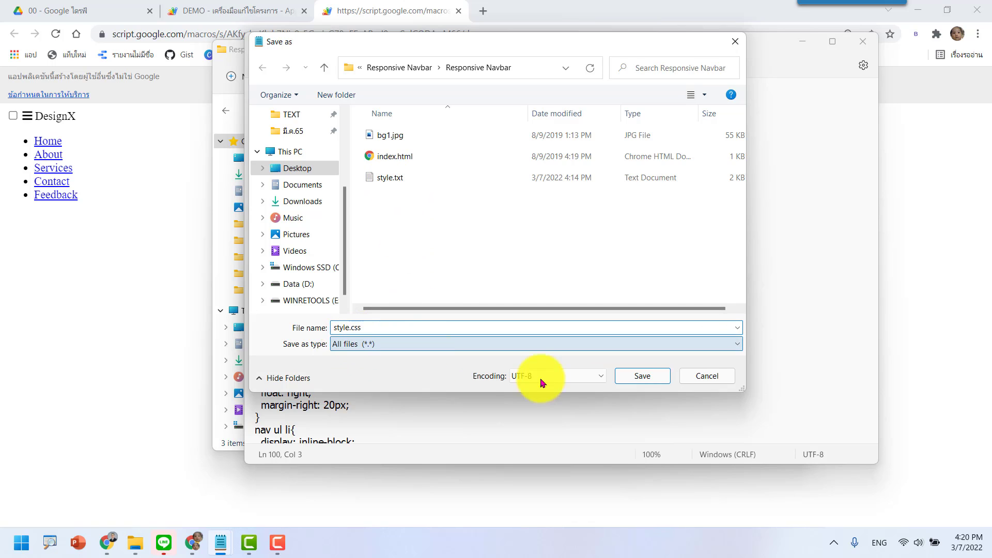
pyautogui.click(641, 375)
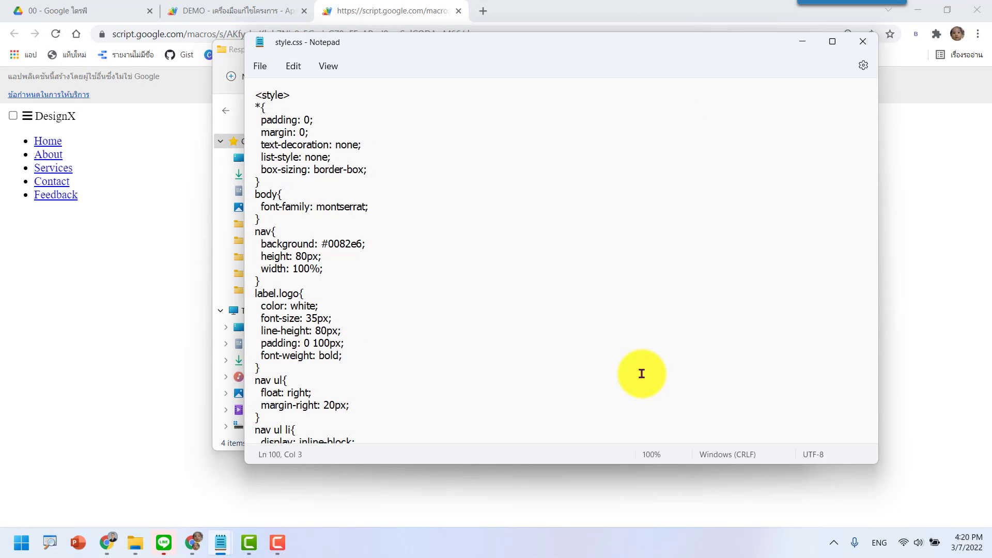
pyautogui.moveTo(856, 140)
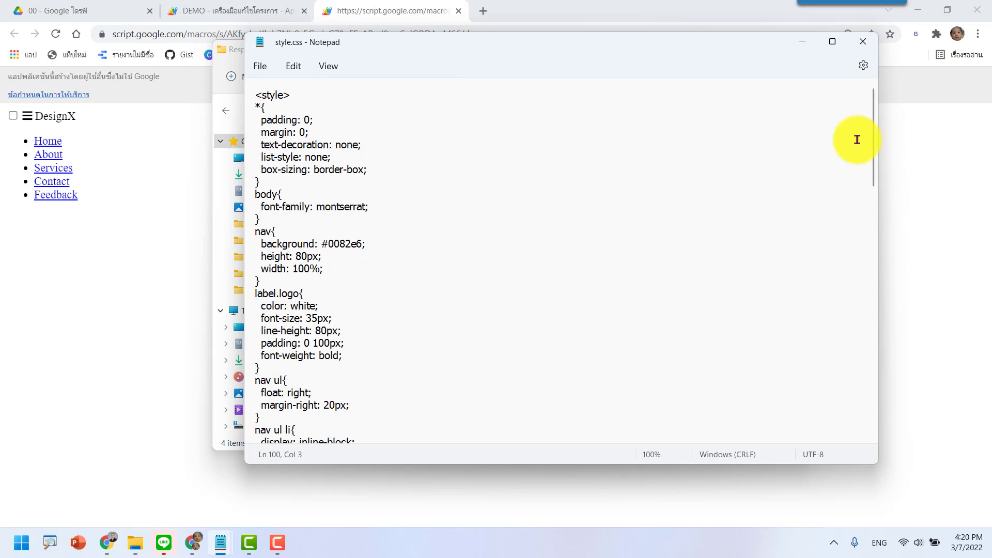
# Close Notepad and select style.css in the Responsive Navbar folder to check it's a CSS file.
pyautogui.click(863, 41)
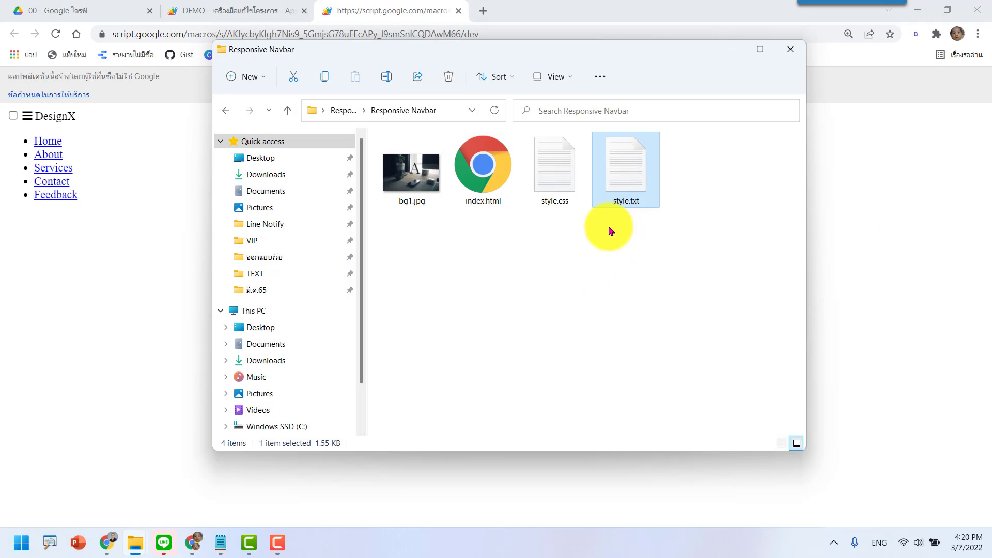
pyautogui.click(556, 200)
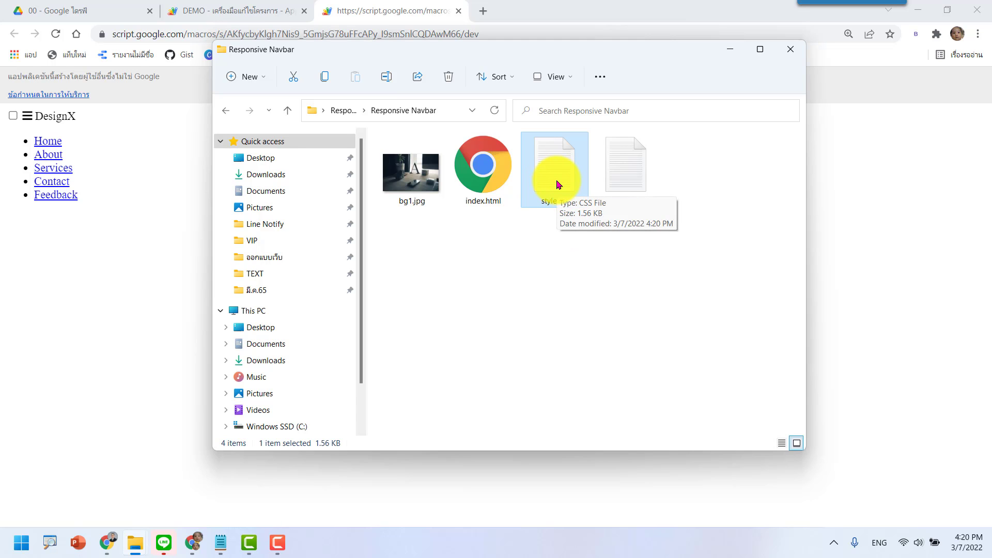
# Upload style.css from Responsive Navbar > Responsive Navbar to the Google Drive folder 00.
pyautogui.click(85, 10)
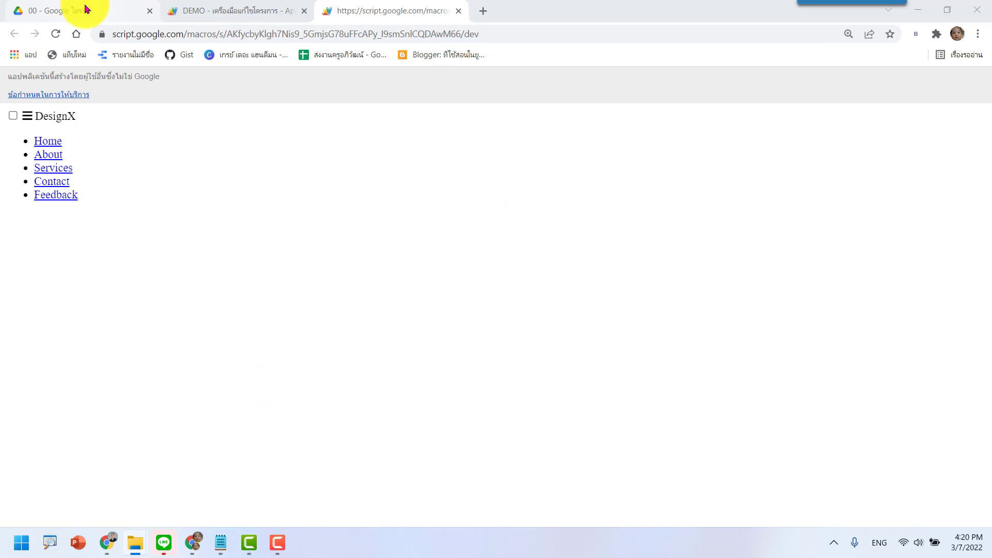
pyautogui.rightClick(491, 459)
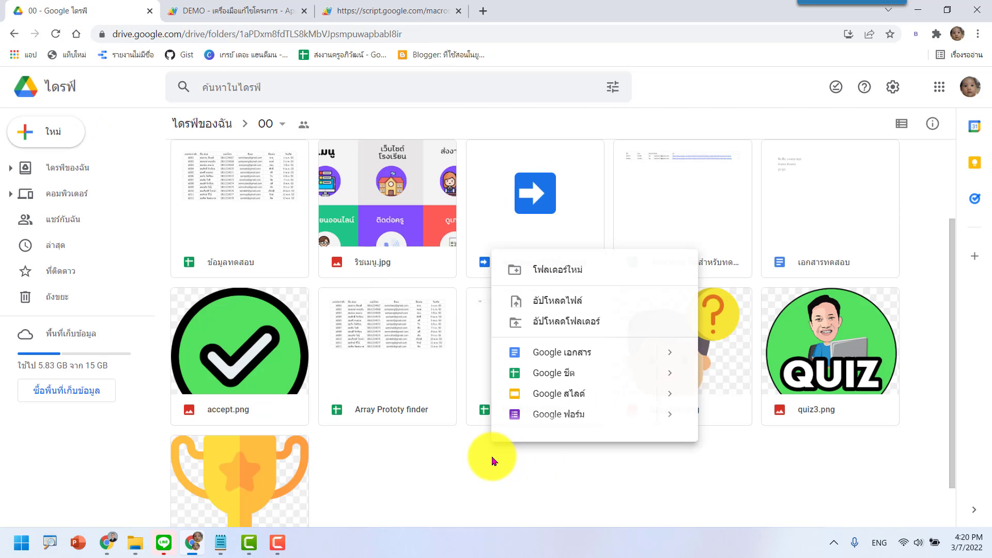
pyautogui.click(581, 309)
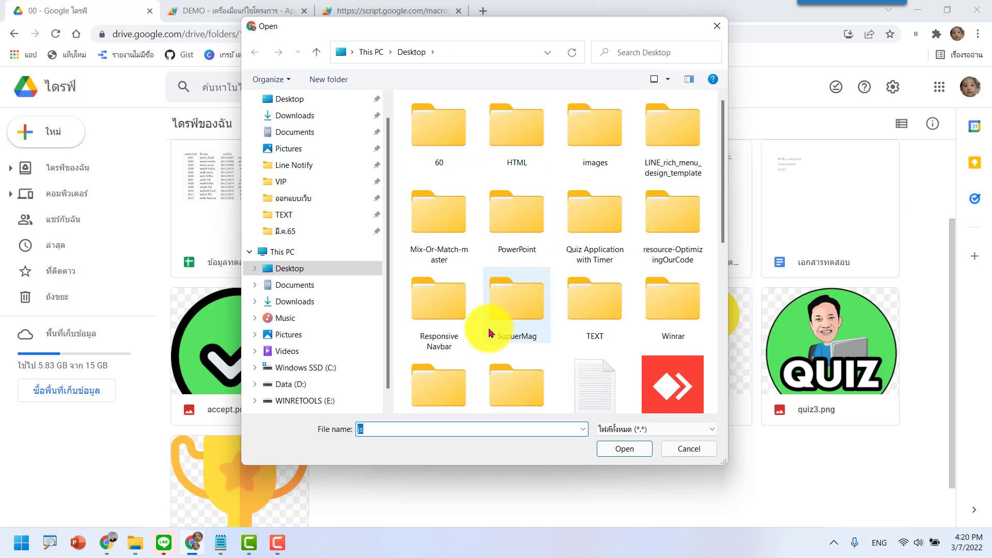
pyautogui.doubleClick(443, 313)
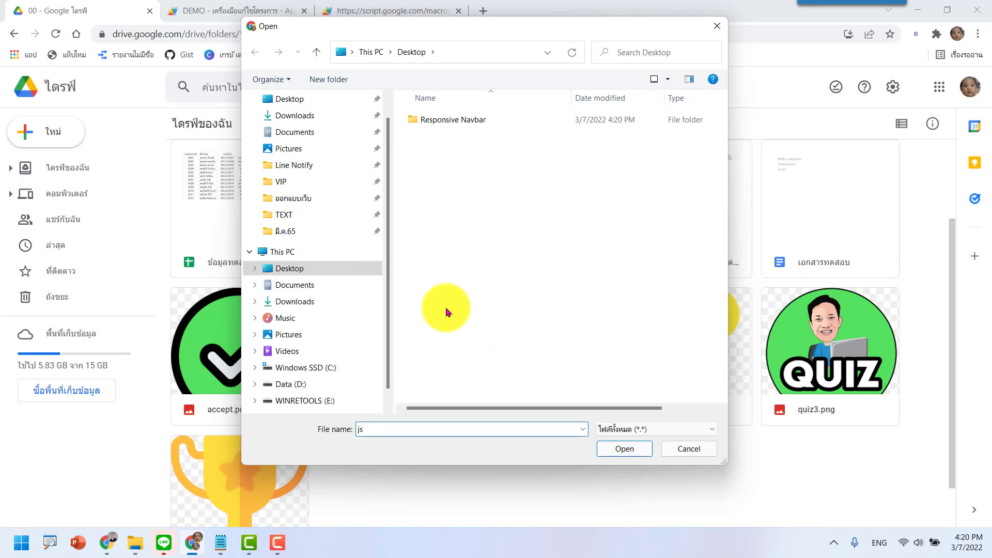
pyautogui.doubleClick(472, 121)
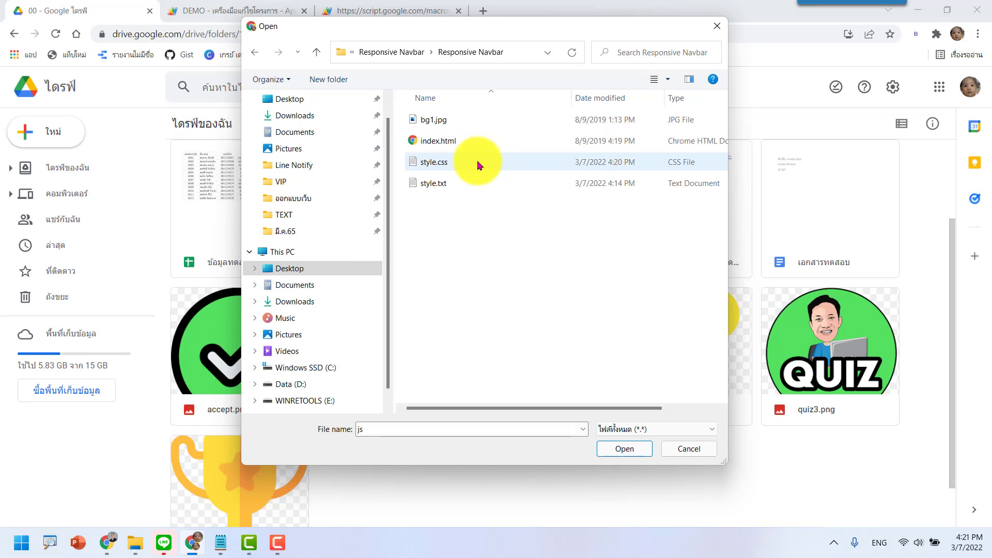
pyautogui.click(496, 165)
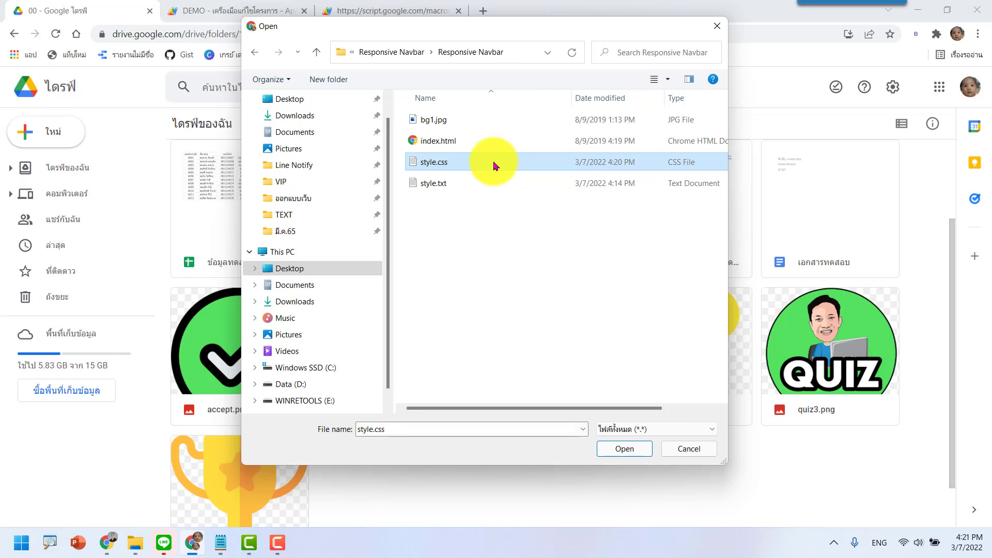
pyautogui.click(624, 449)
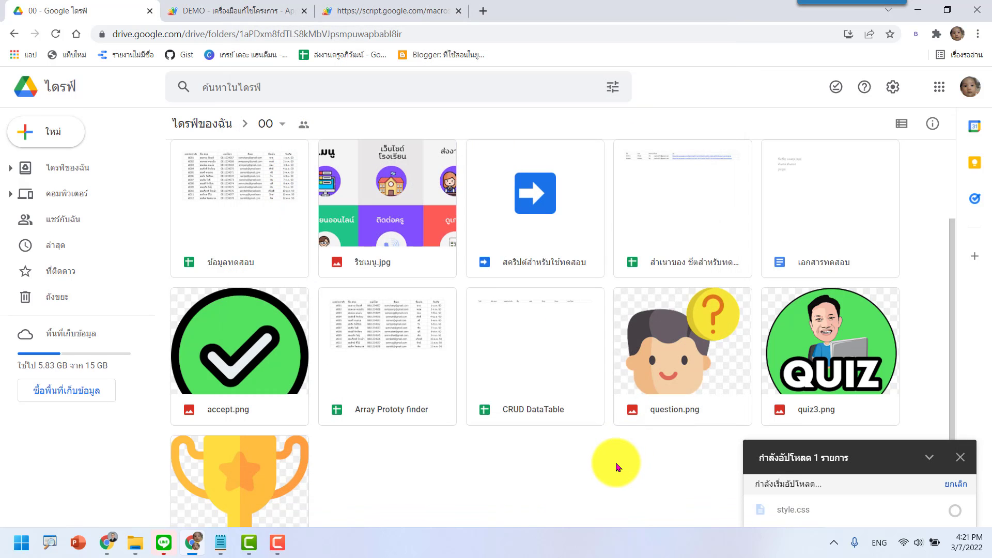
pyautogui.scroll(-1, 616, 467)
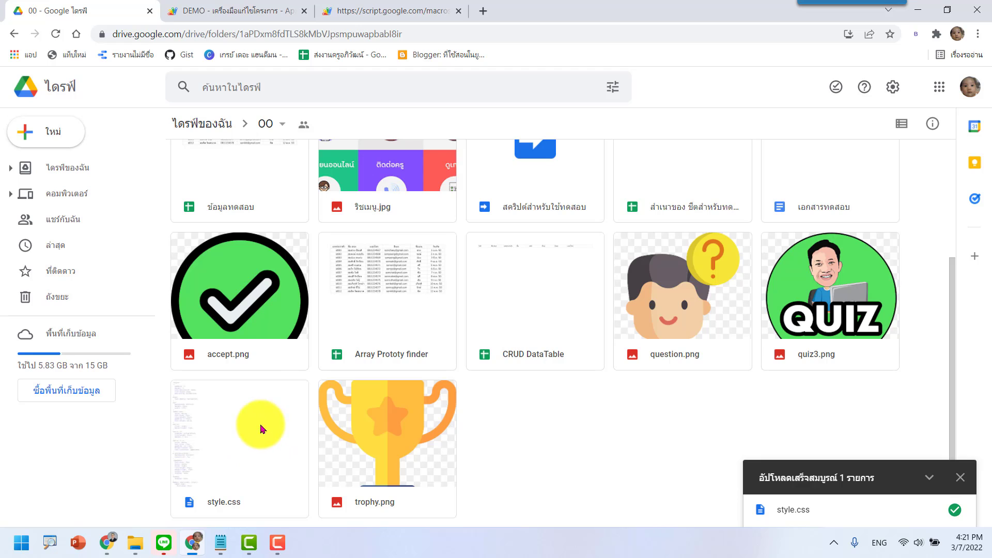
# Share style.css so anyone with the link can view, and copy its link.
pyautogui.rightClick(231, 414)
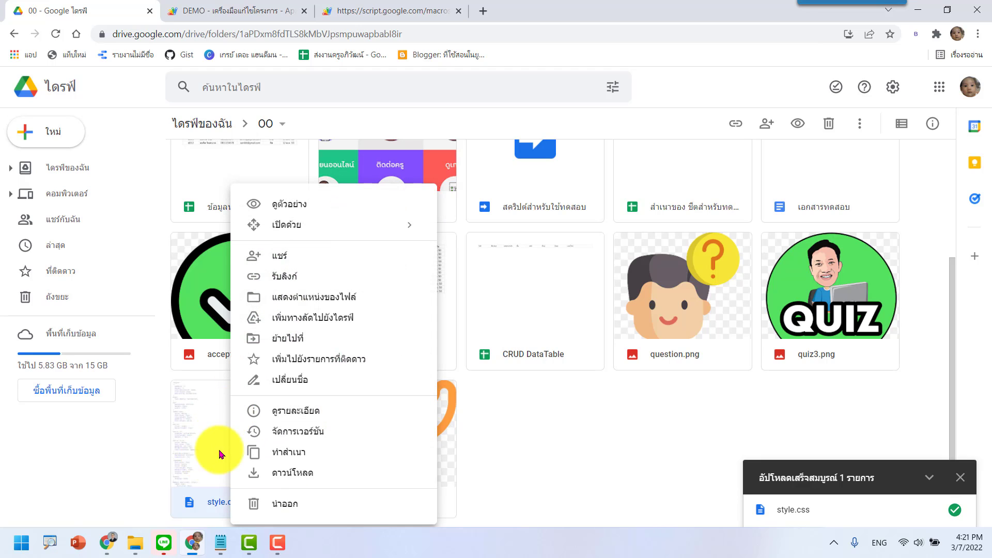
pyautogui.click(316, 281)
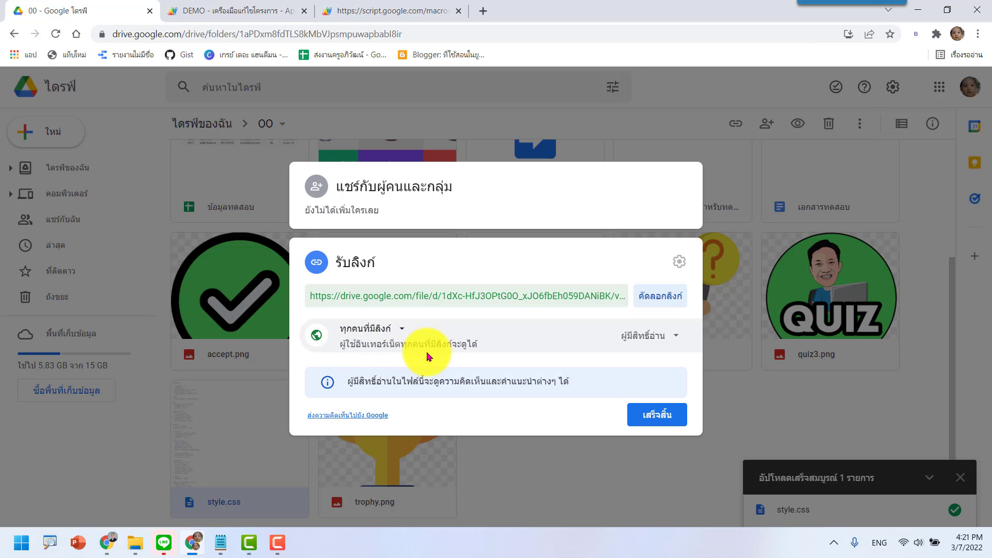
pyautogui.click(653, 303)
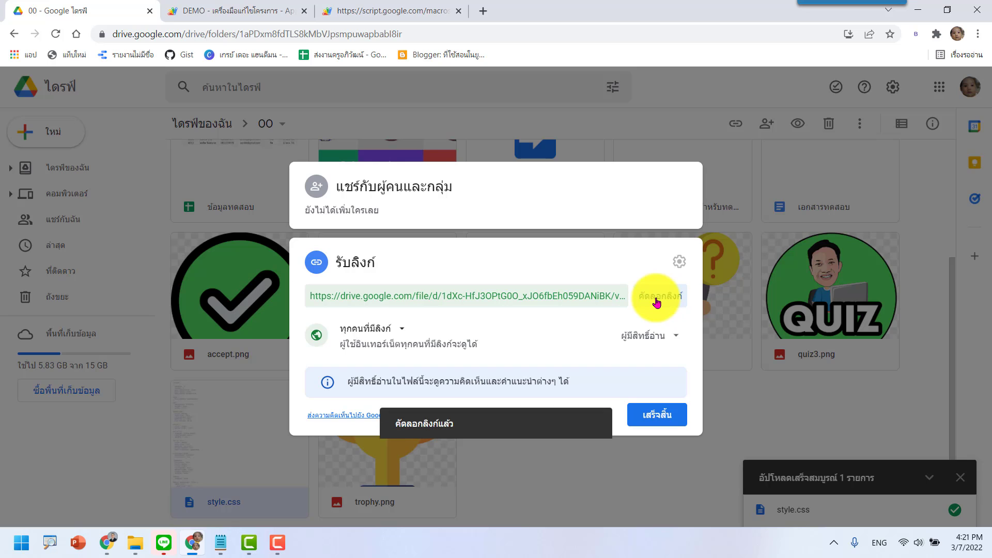
pyautogui.click(661, 419)
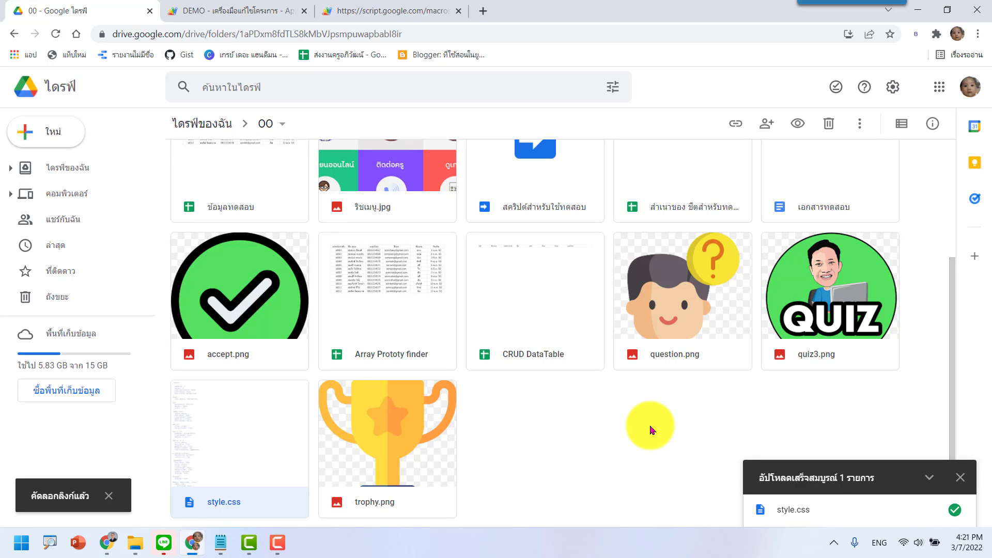
# Close the test deployment dialog and paste the Drive CSS link over style.css on line 7.
pyautogui.click(377, 10)
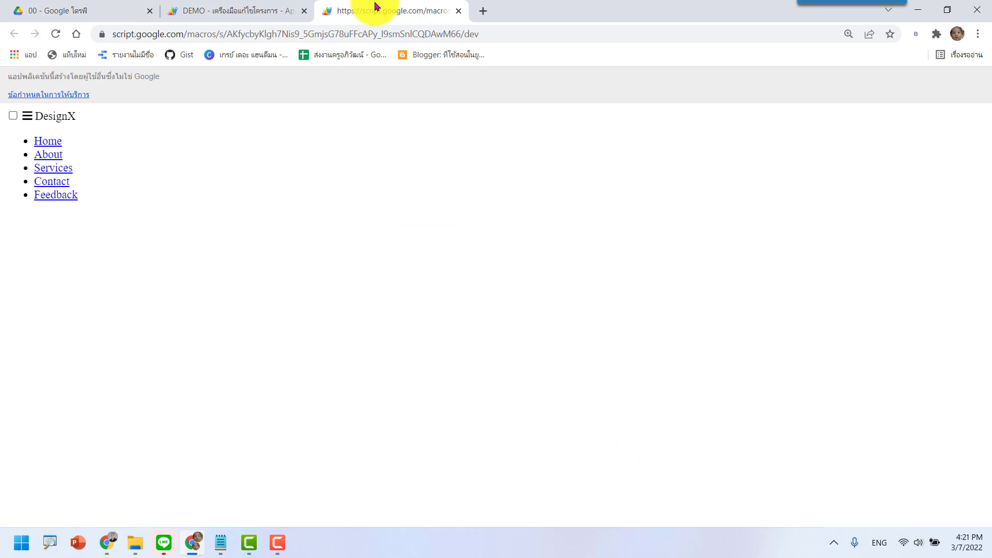
pyautogui.click(237, 10)
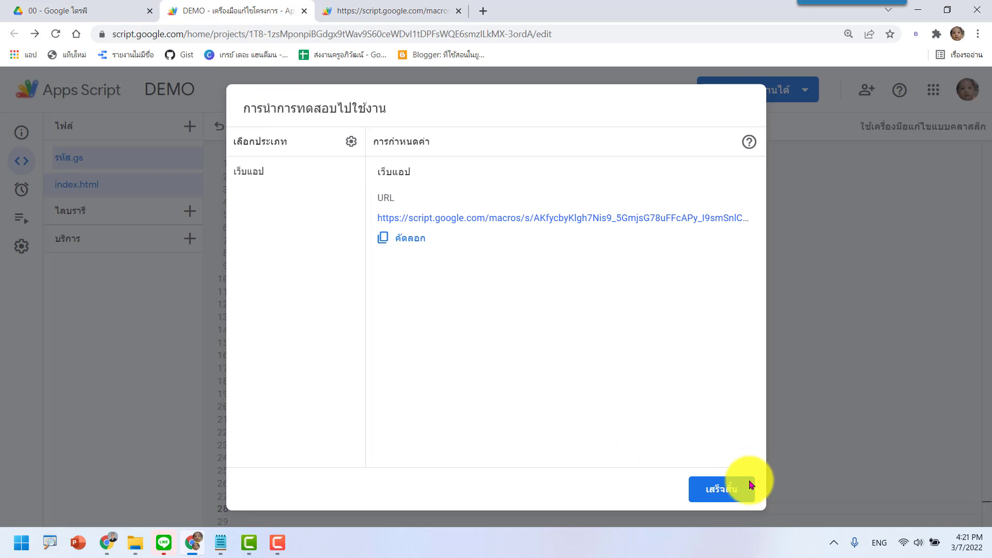
pyautogui.click(722, 489)
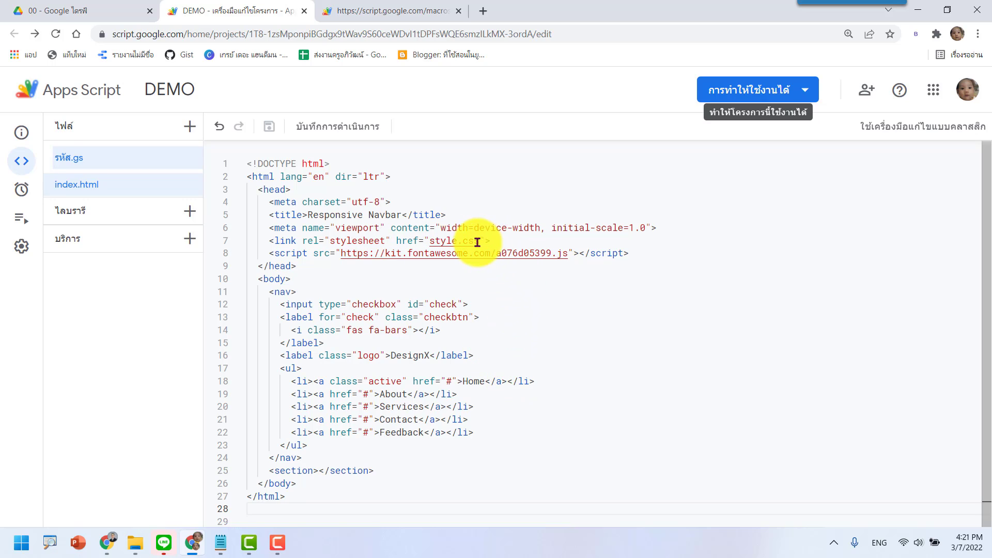
pyautogui.moveTo(478, 242); pyautogui.dragTo(429, 240)
pyautogui.press('BackSpace')
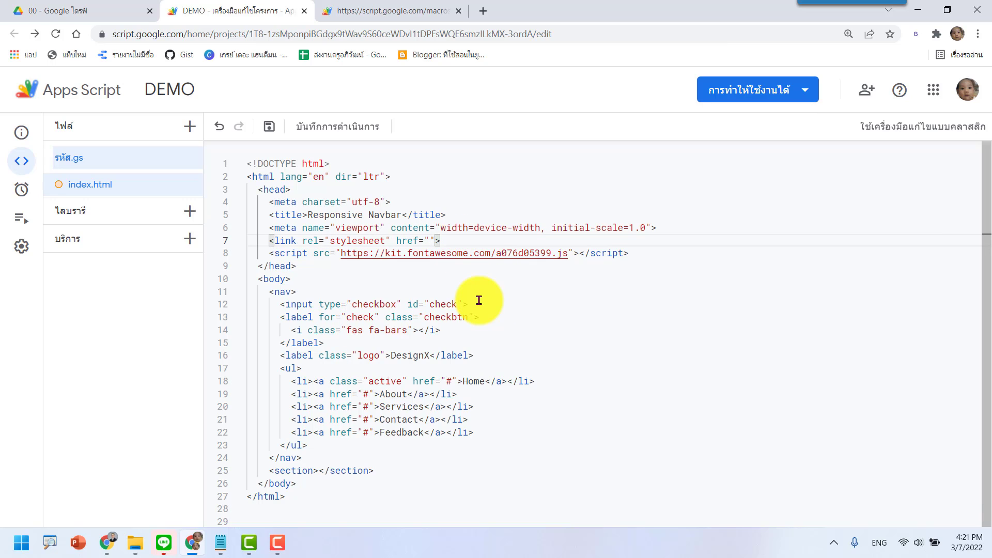
pyautogui.hotkey('ctrl', 'v')
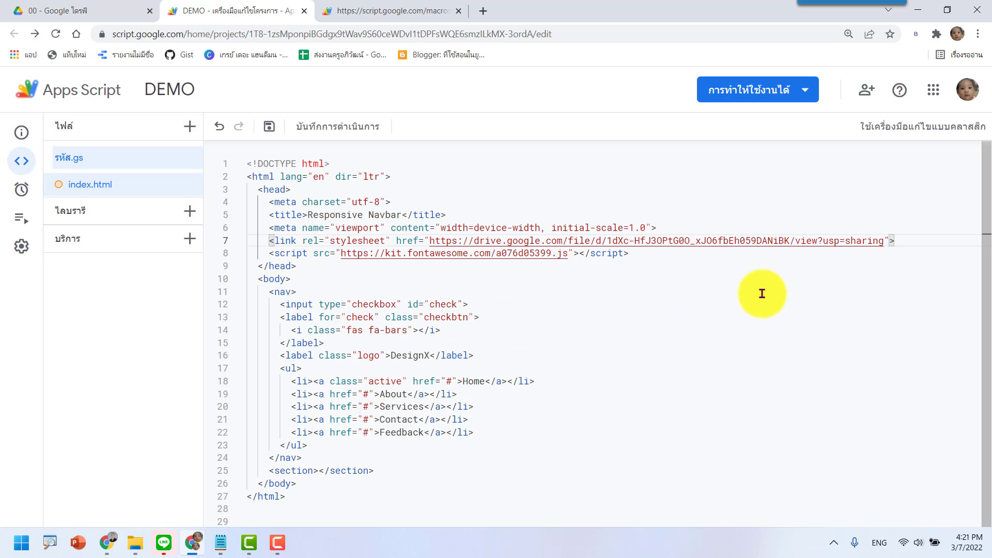
# Turn the file/d/…/view?usp=sharing link into a uc?id= direct link and save the project.
pyautogui.moveTo(790, 242); pyautogui.dragTo(871, 238)
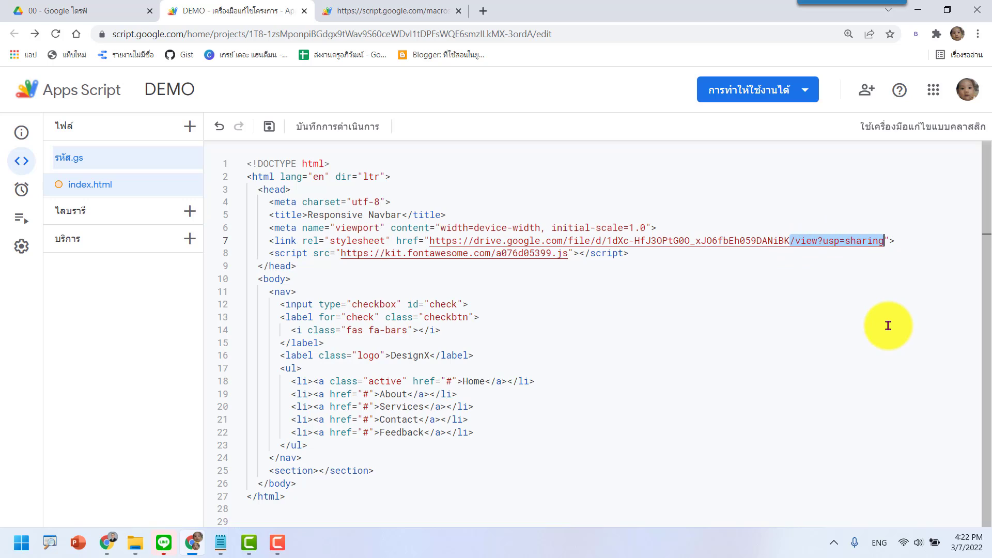
pyautogui.press('BackSpace')
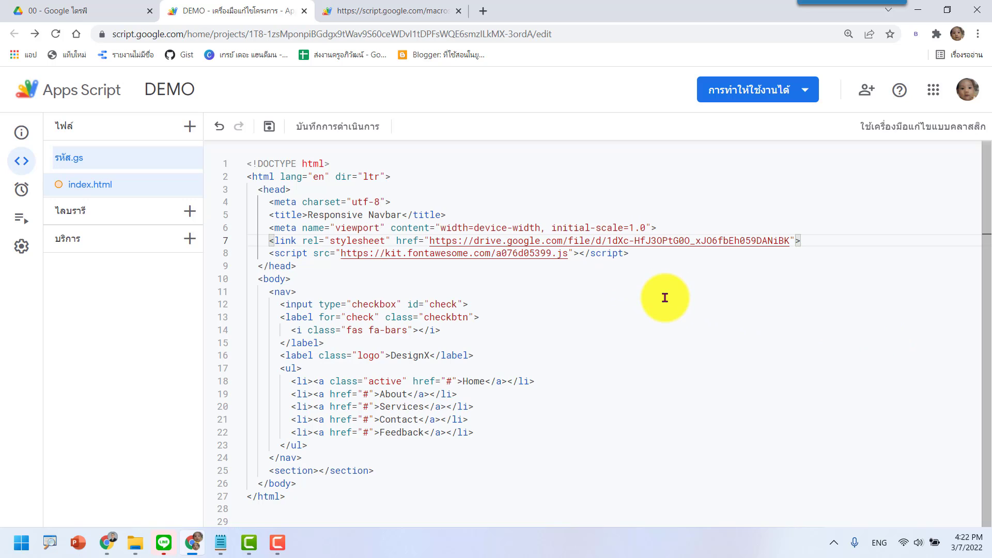
pyautogui.press('BackSpace')
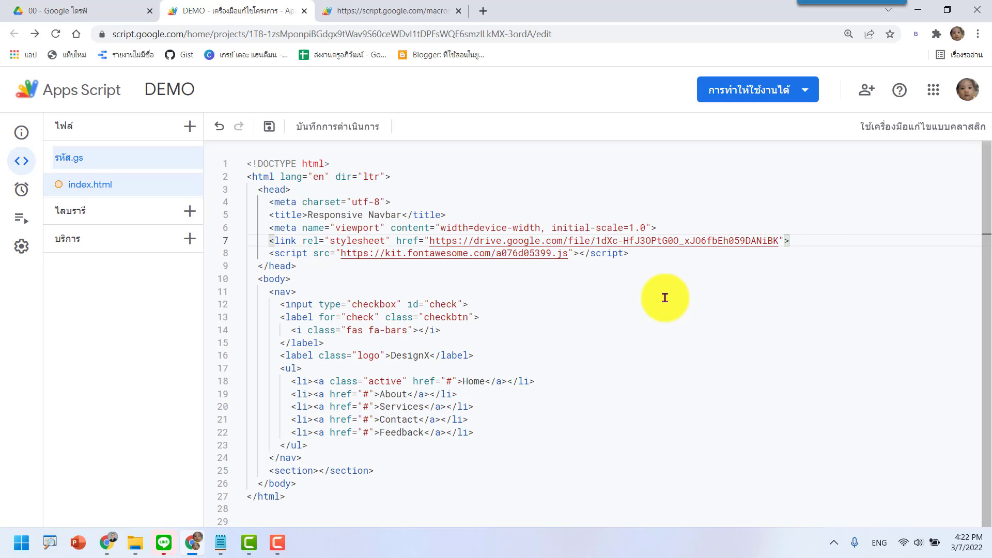
pyautogui.press('BackSpace')
pyautogui.press('BackSpace')
pyautogui.press('BackSpace')
pyautogui.write('uc?id=')
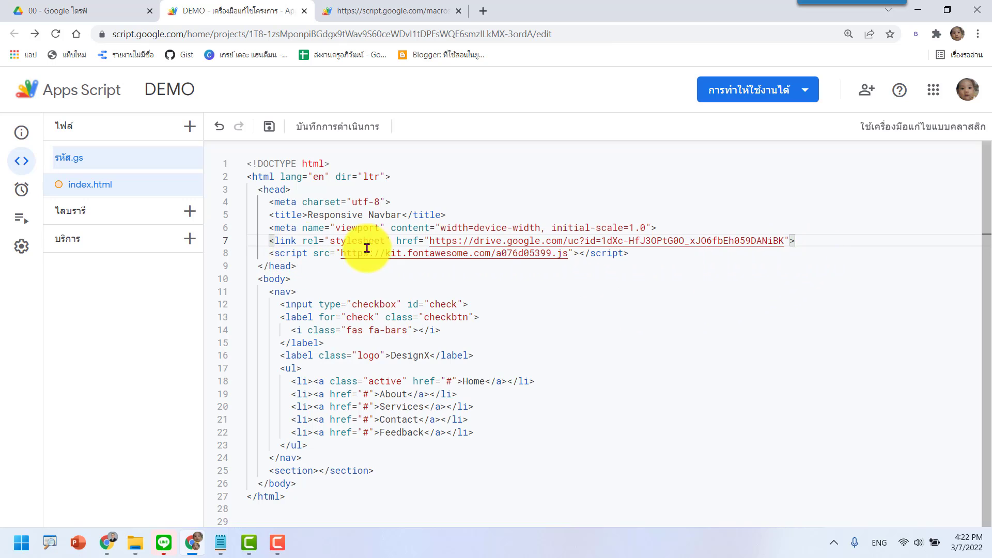
pyautogui.click(602, 240)
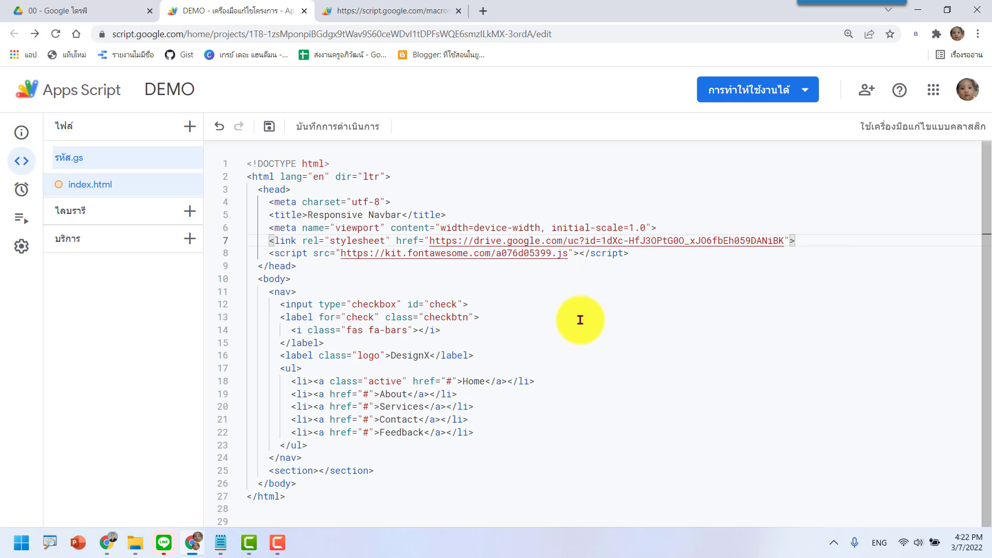
pyautogui.click(269, 127)
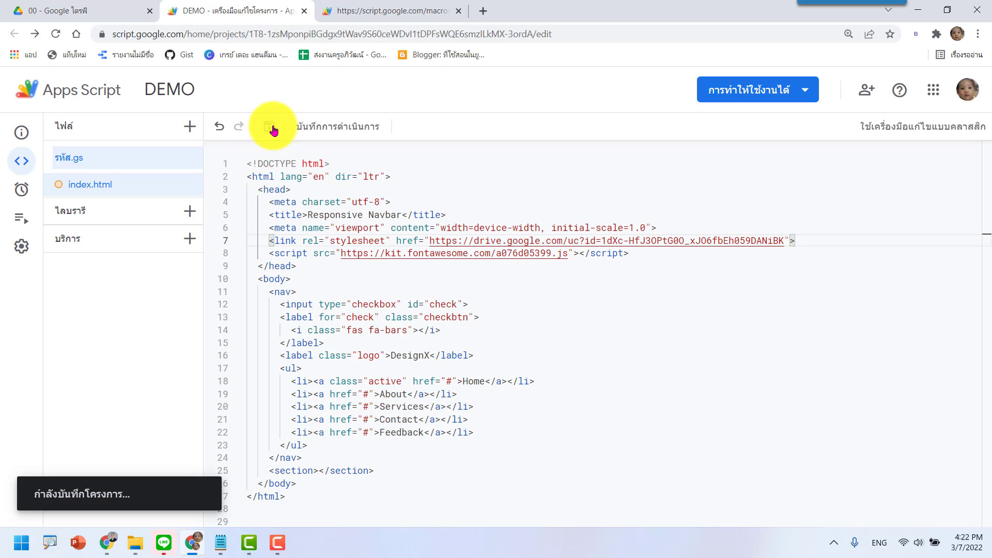
# Reload the web app to see the blue DesignX navbar with uppercase menu links.
pyautogui.click(391, 9)
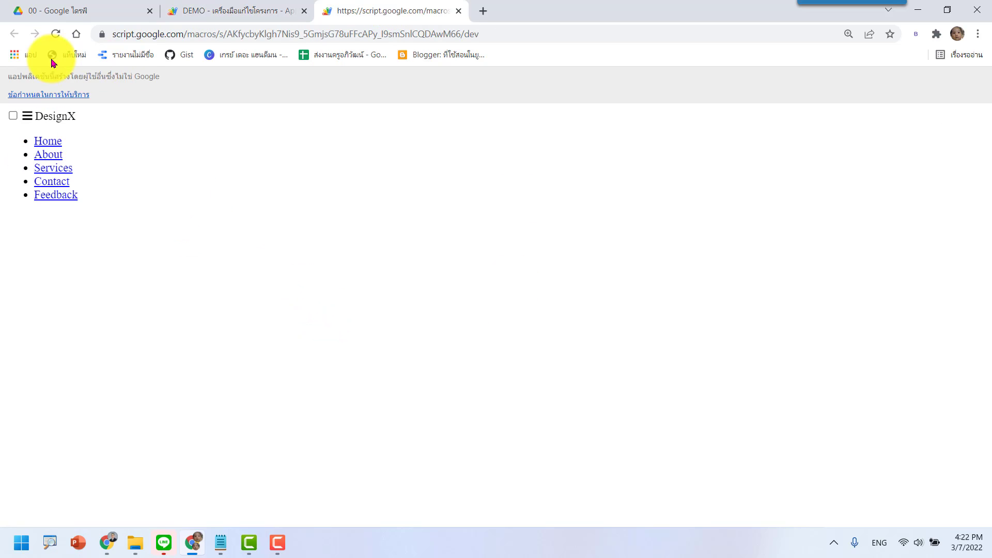
pyautogui.click(55, 33)
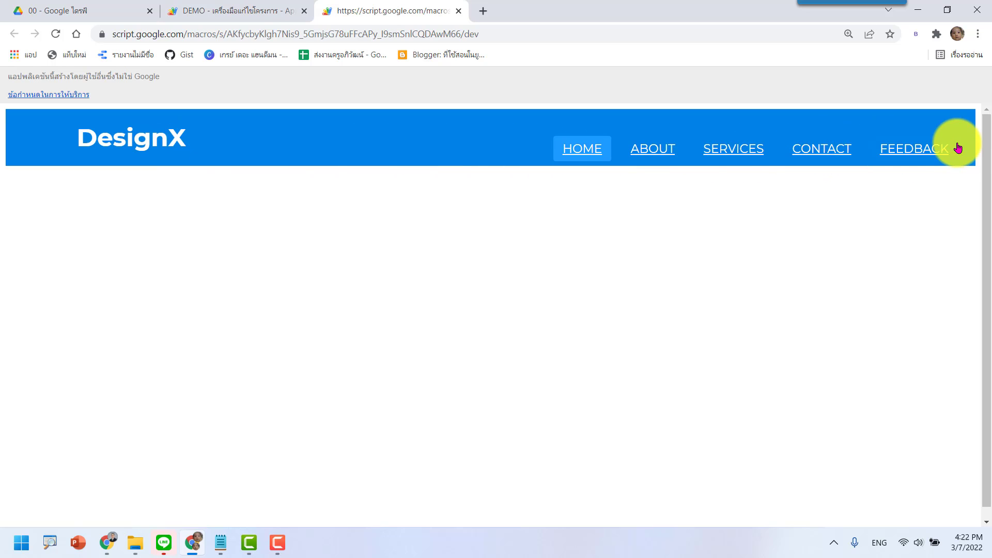
# Upload bg1.jpg from the computer into the Drive 00 folder.
pyautogui.click(230, 11)
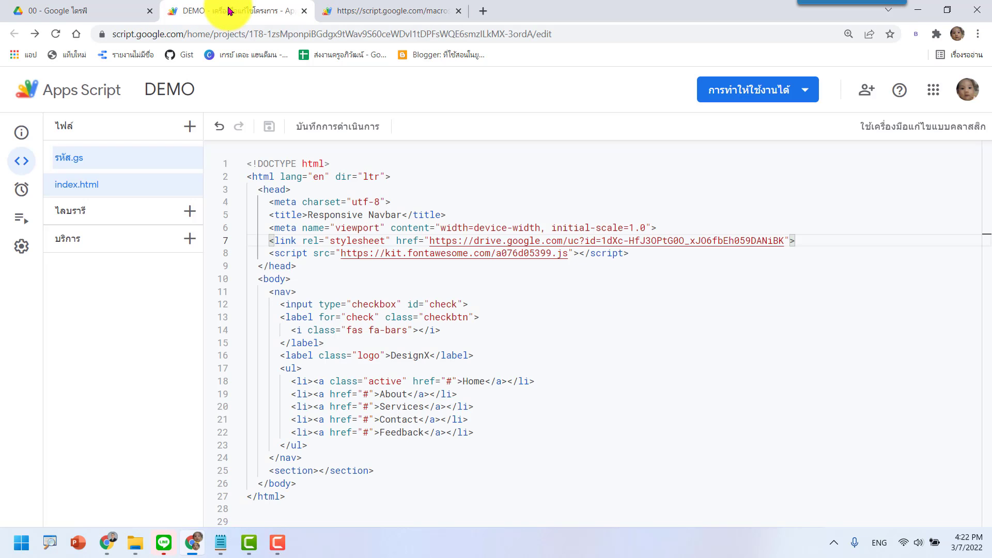
pyautogui.click(140, 11)
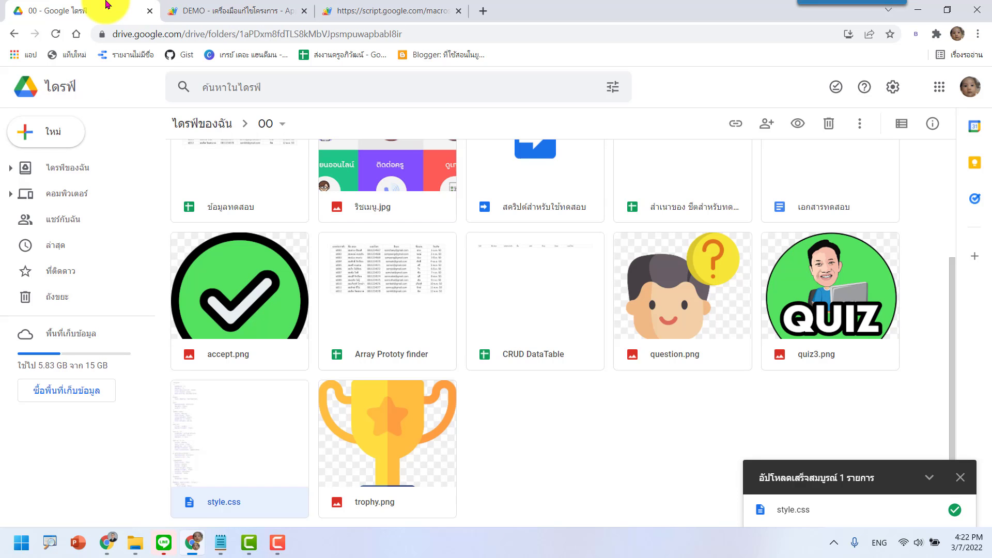
pyautogui.rightClick(537, 417)
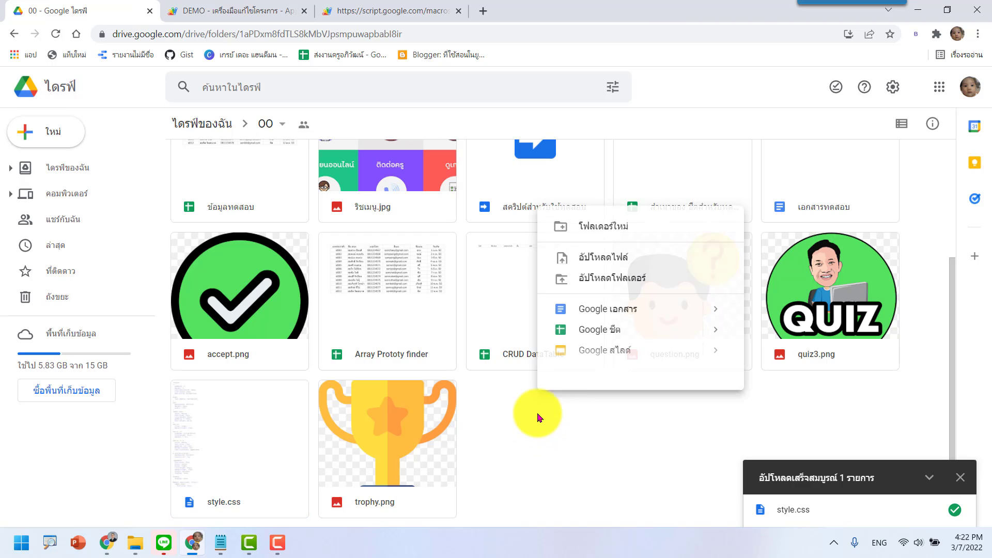
pyautogui.click(635, 266)
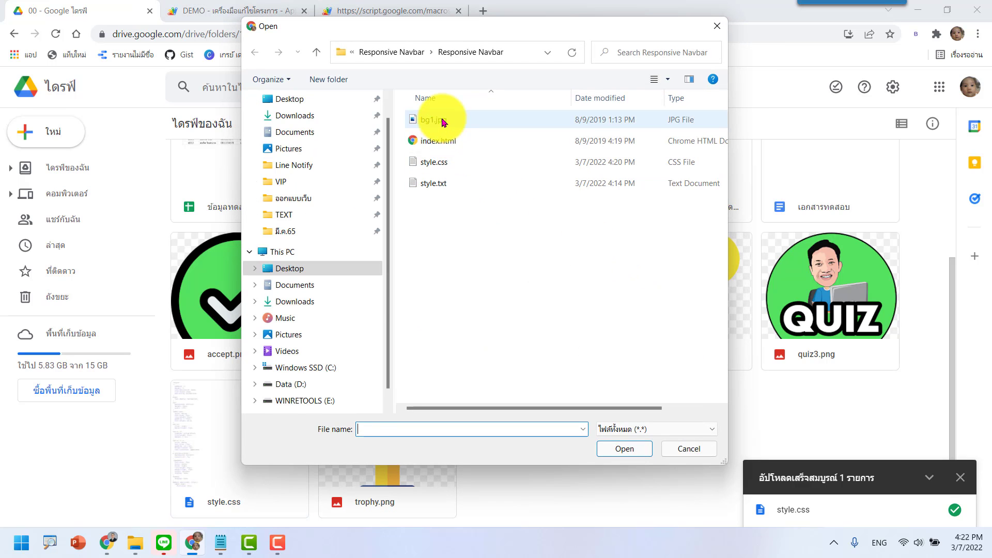
pyautogui.click(442, 120)
pyautogui.click(625, 449)
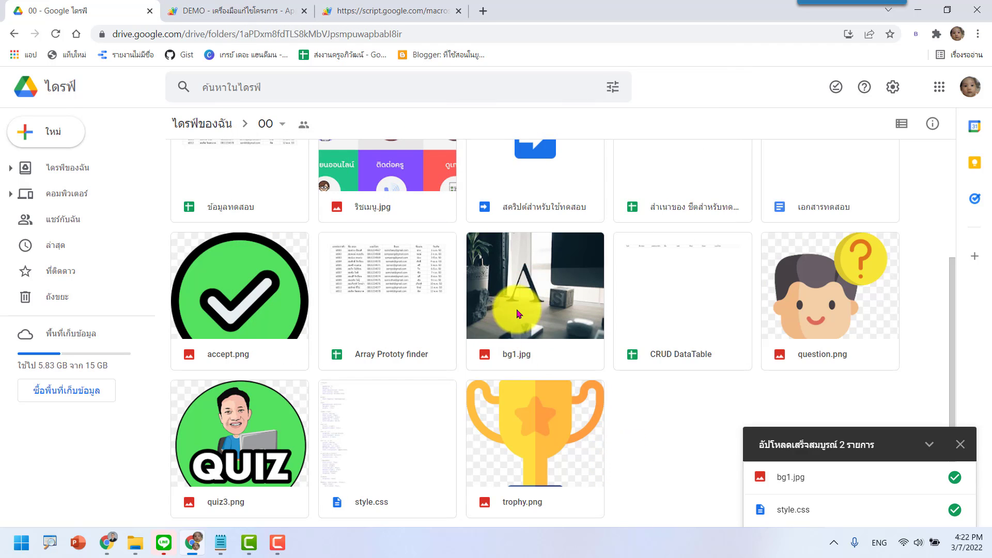
# Copy bg1.jpg's anyone-with-link share address and go back to the script editor.
pyautogui.rightClick(532, 269)
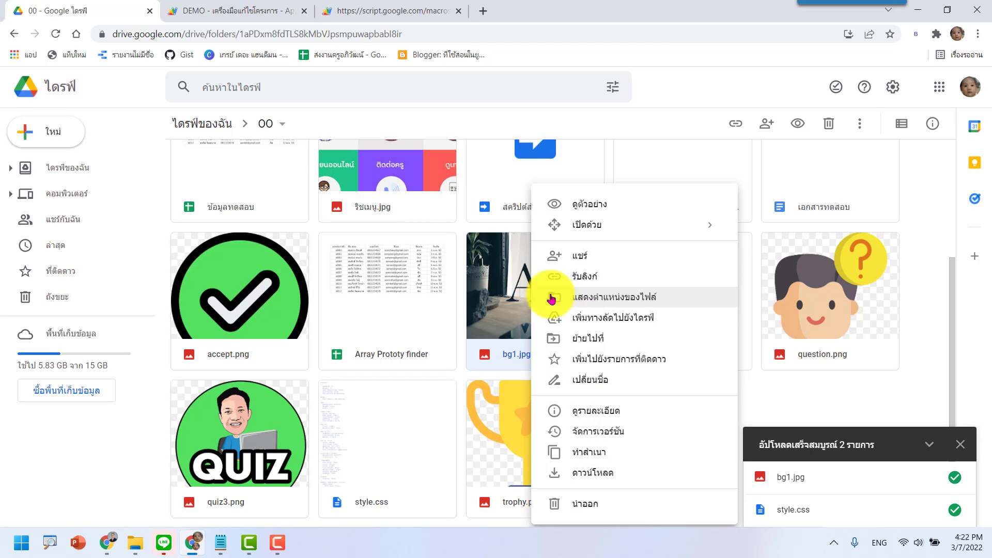
pyautogui.click(612, 277)
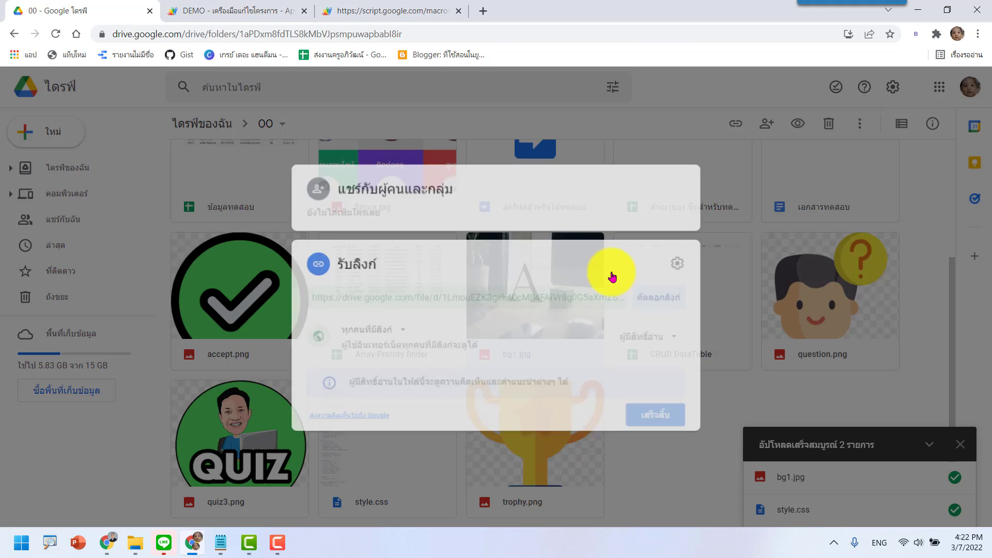
pyautogui.click(660, 296)
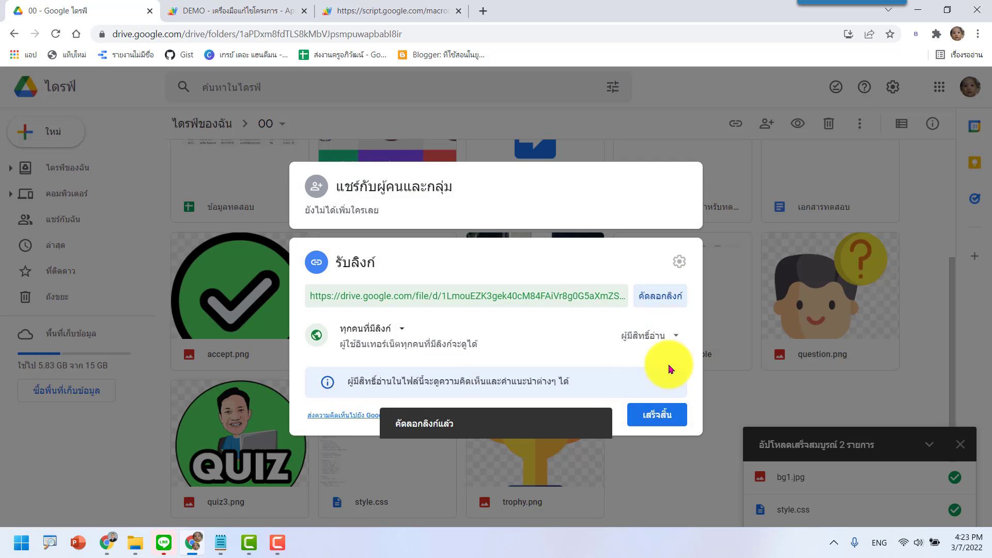
pyautogui.click(657, 415)
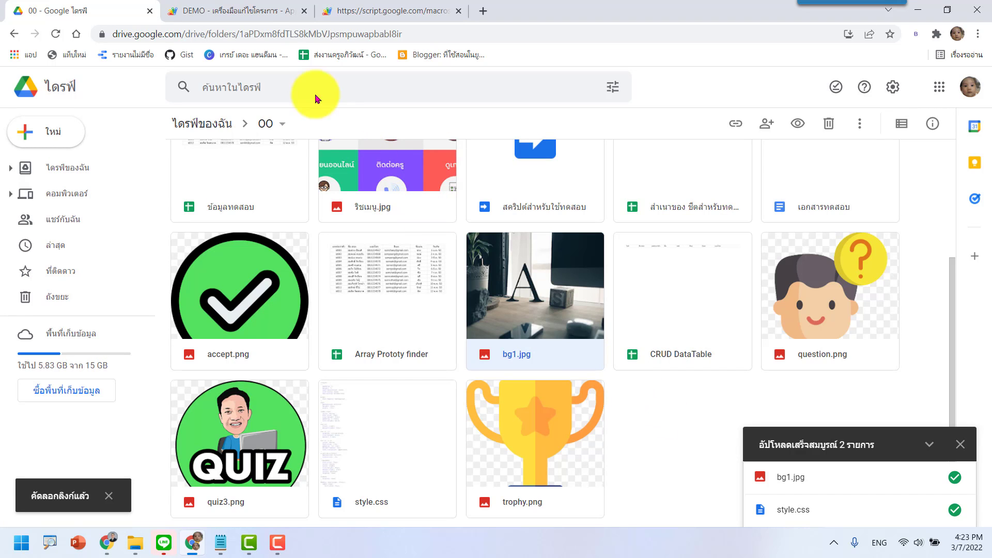
pyautogui.click(245, 10)
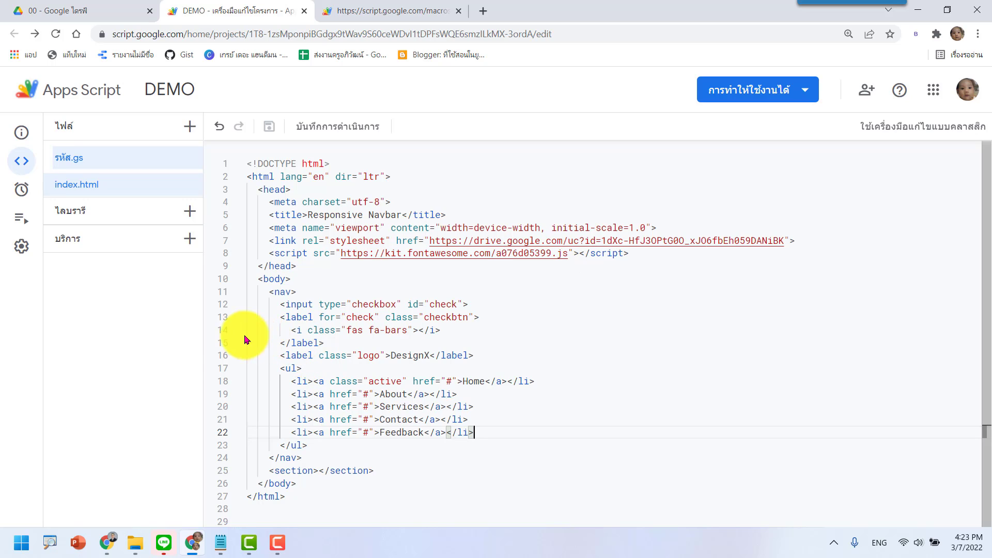
# Bring up the Responsive Navbar folder window and open style.css with Notepad.
pyautogui.click(133, 544)
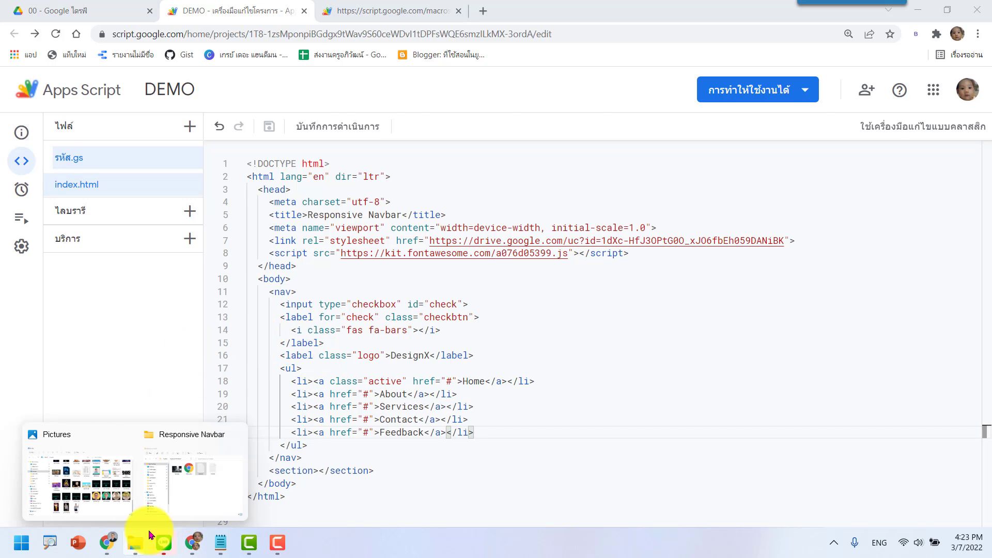
pyautogui.click(178, 509)
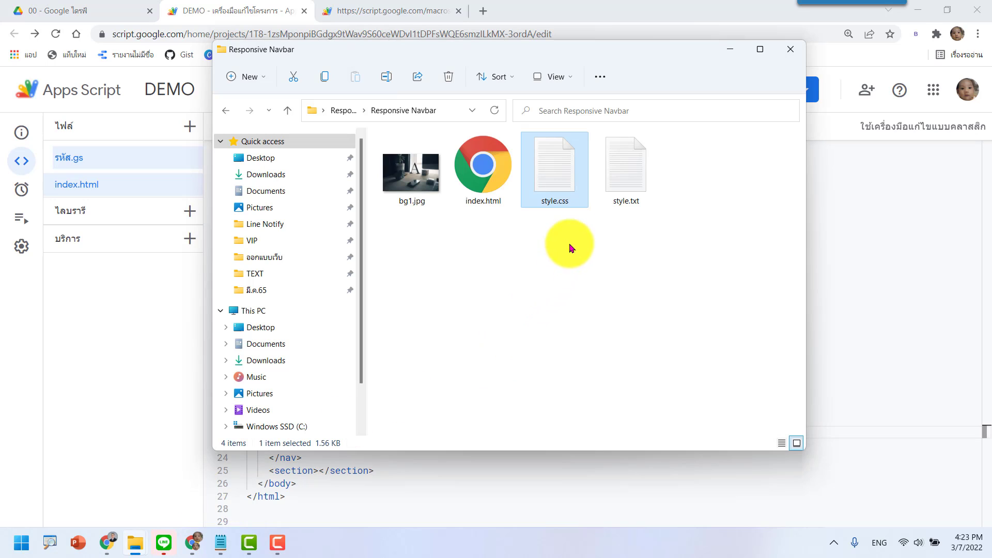
pyautogui.rightClick(558, 167)
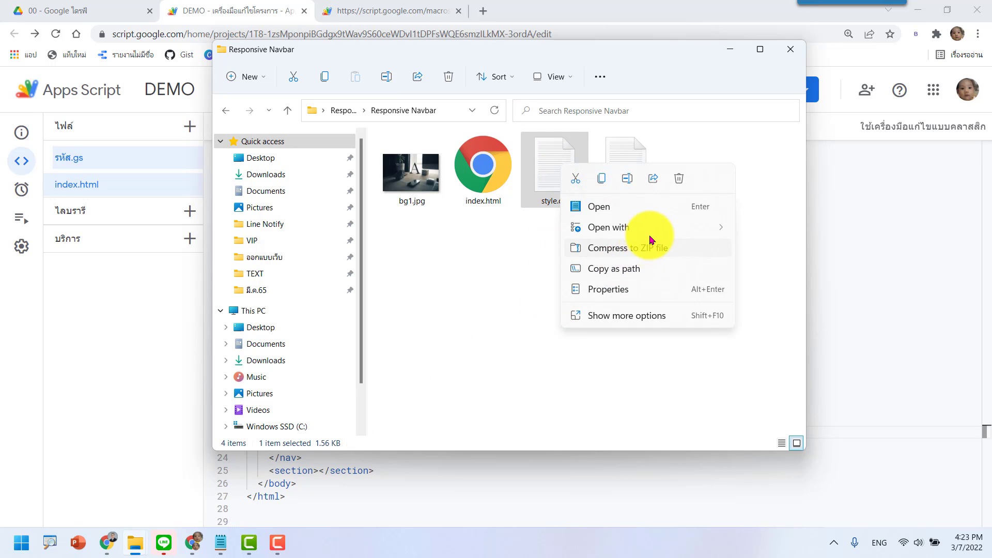
pyautogui.moveTo(609, 227)
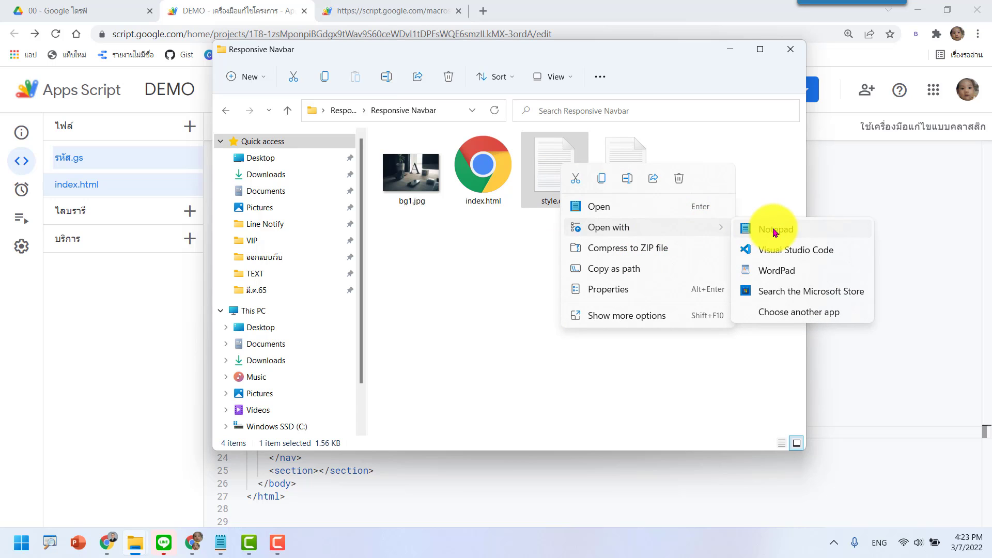
pyautogui.click(755, 230)
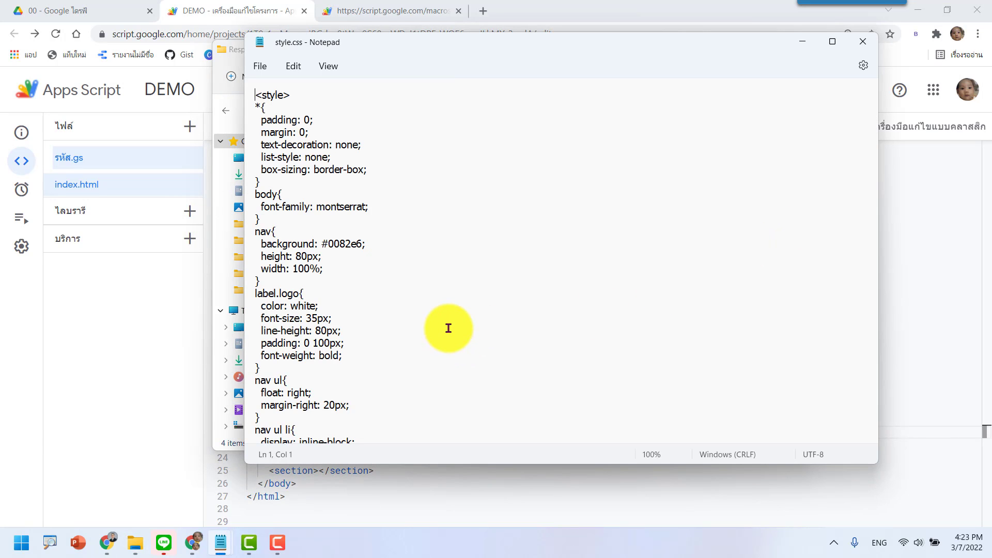
# Change the section background image URL from file/d/ to uc?id= in style.css.
pyautogui.scroll(-2, 420, 259)
pyautogui.scroll(-2, 420, 259)
pyautogui.scroll(-1, 420, 258)
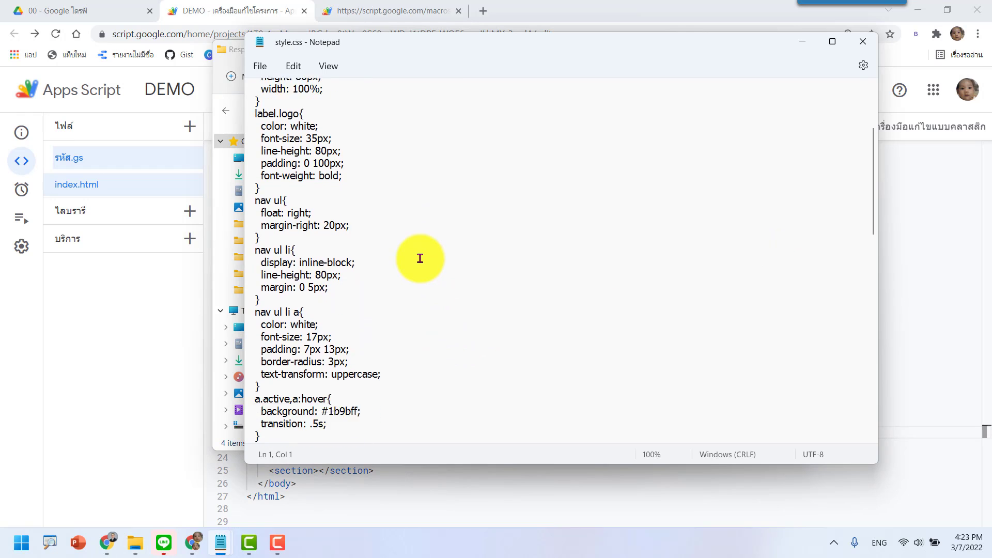
pyautogui.scroll(-2, 420, 258)
pyautogui.scroll(-4, 420, 259)
pyautogui.scroll(-2, 420, 259)
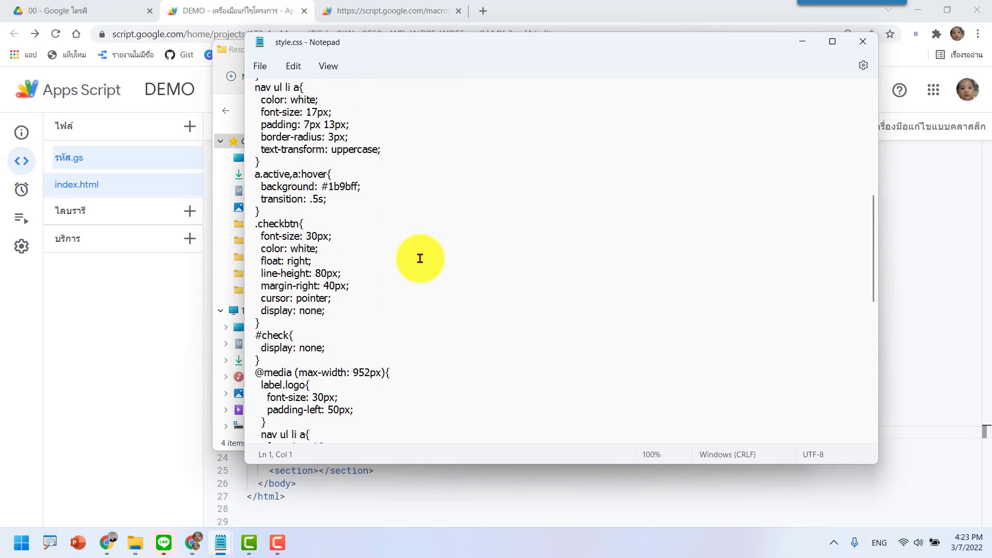
pyautogui.scroll(-2, 420, 258)
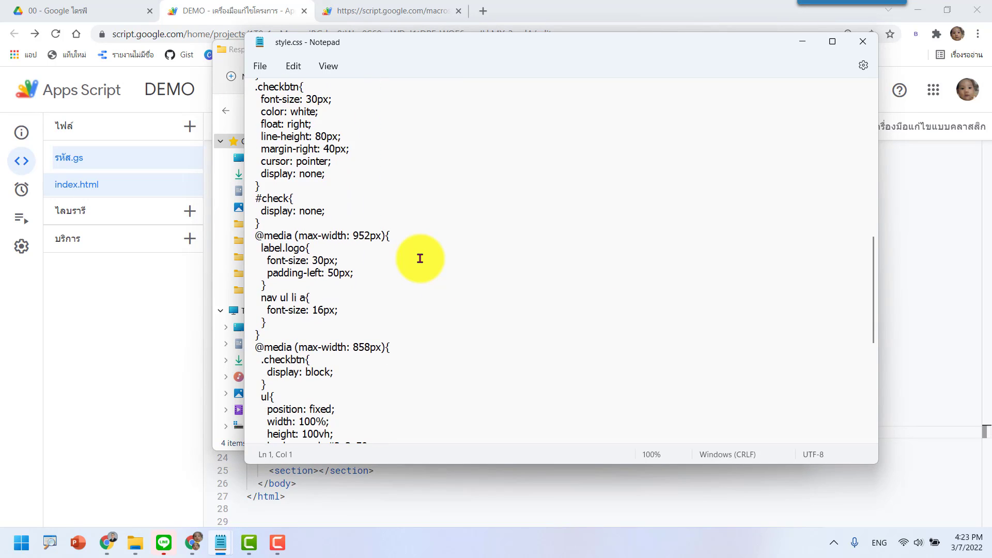
pyautogui.scroll(-3, 420, 258)
pyautogui.scroll(-2, 420, 258)
pyautogui.scroll(-3, 420, 259)
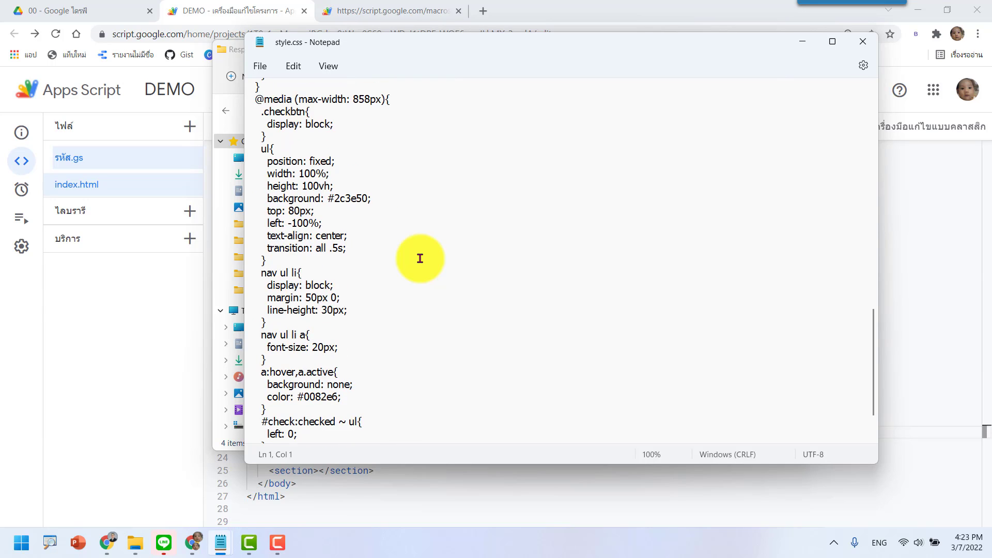
pyautogui.scroll(-2, 420, 259)
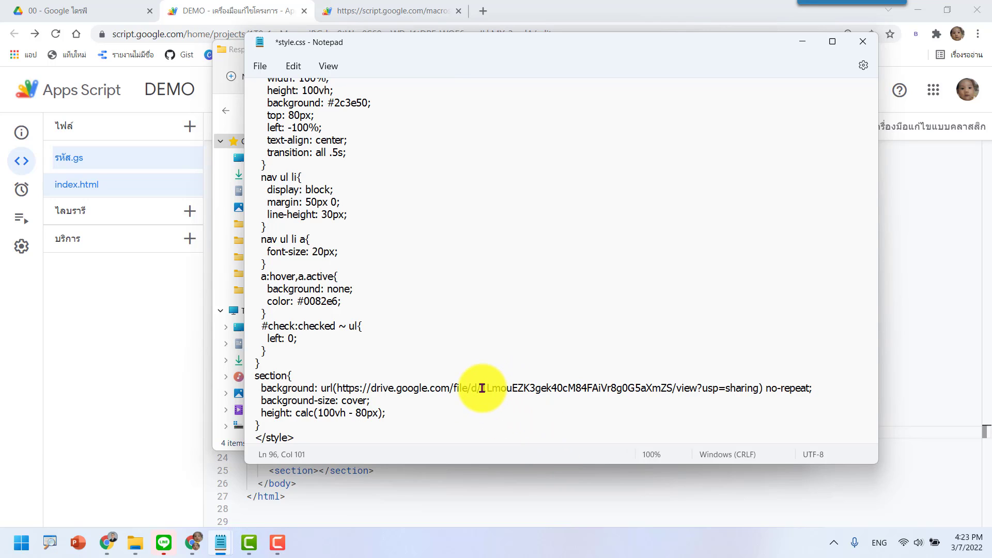
pyautogui.click(482, 388)
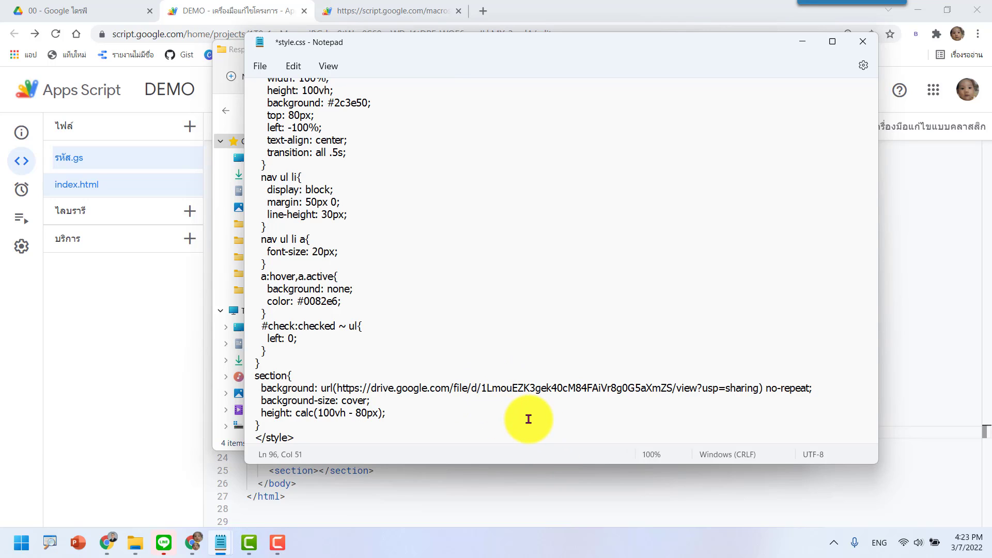
pyautogui.press('BackSpace')
pyautogui.press('BackSpace')
pyautogui.press('BackSpace')
pyautogui.press('BackSpace')
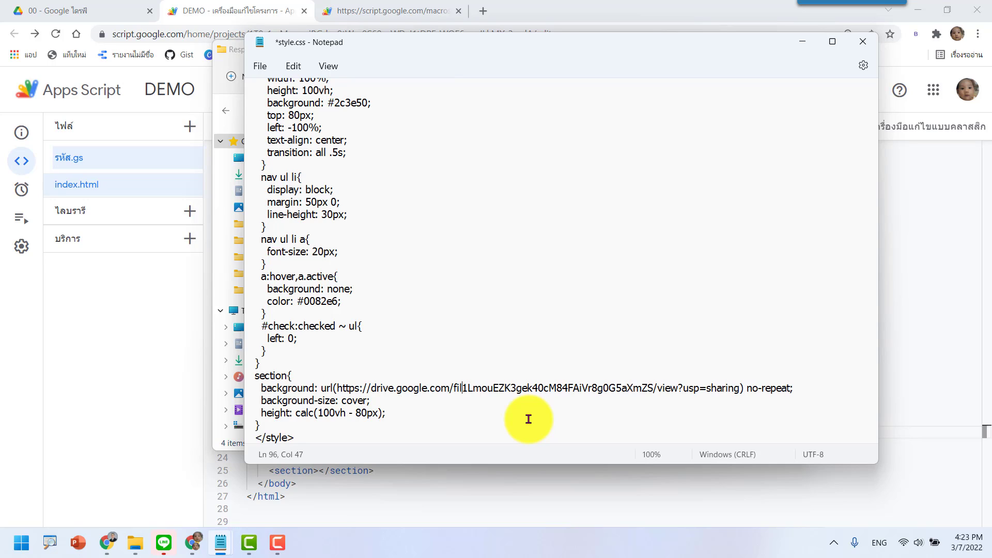
pyautogui.press('BackSpace')
pyautogui.press('BackSpace')
pyautogui.press('BackSpace')
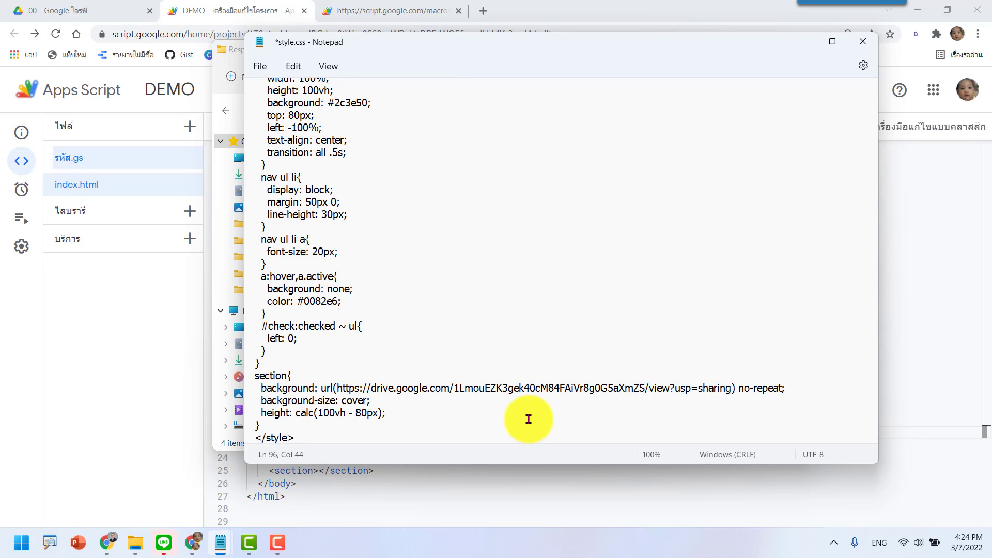
pyautogui.write('uc')
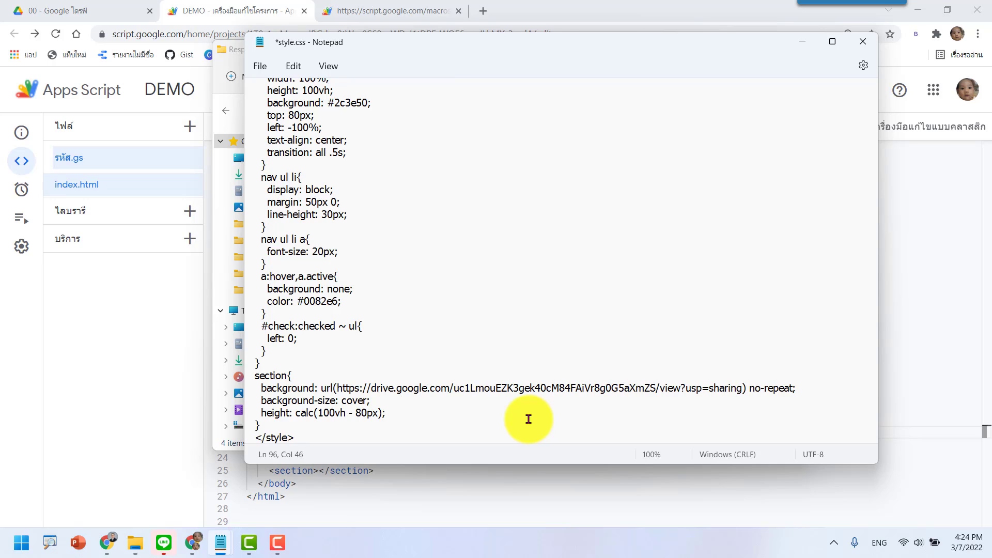
pyautogui.write('?id=')
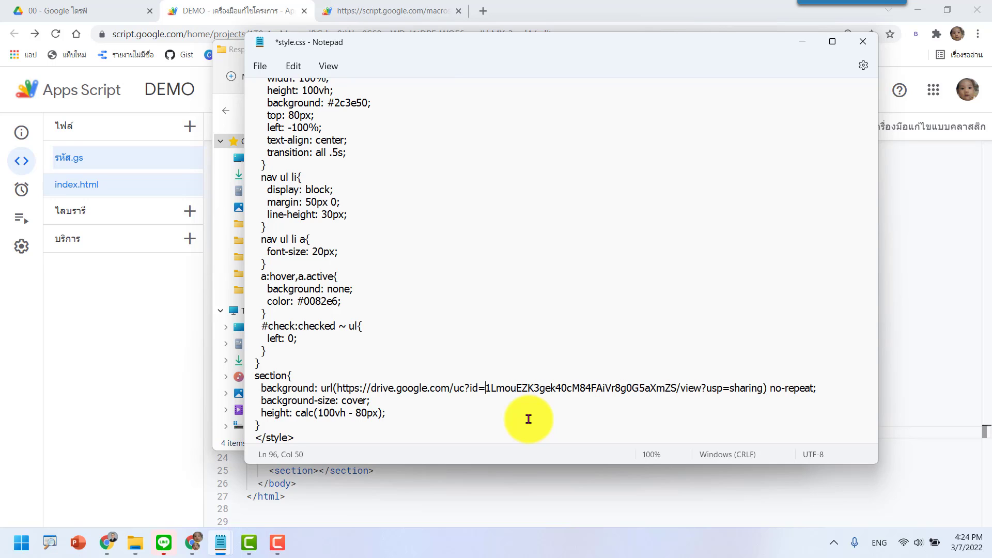
pyautogui.click(765, 387)
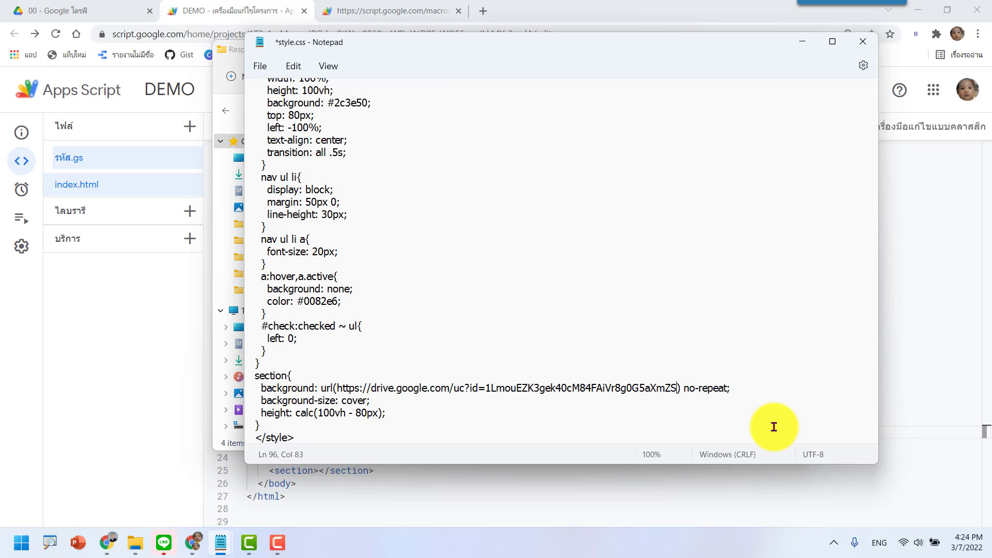
# Save style.css and close Notepad.
pyautogui.click(260, 66)
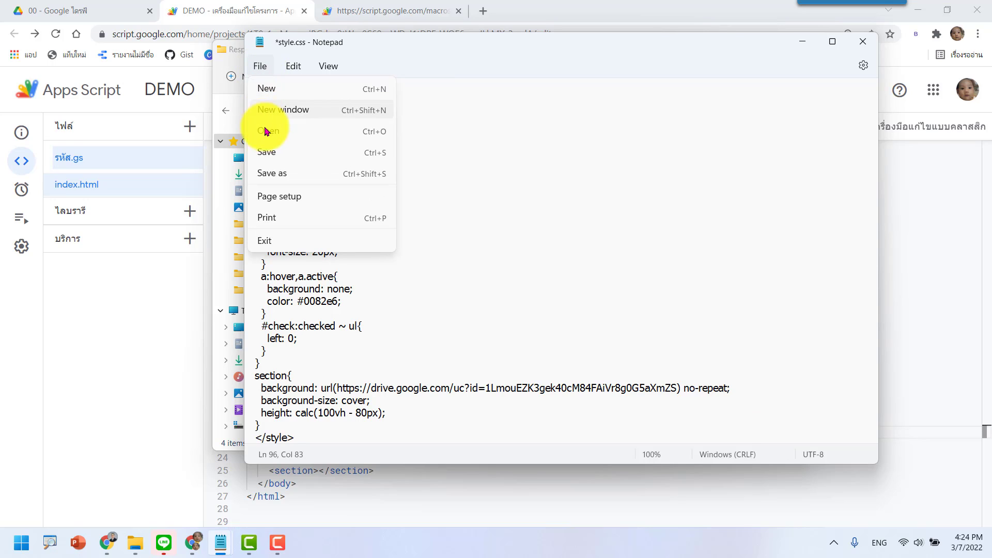
pyautogui.click(267, 152)
pyautogui.click(381, 226)
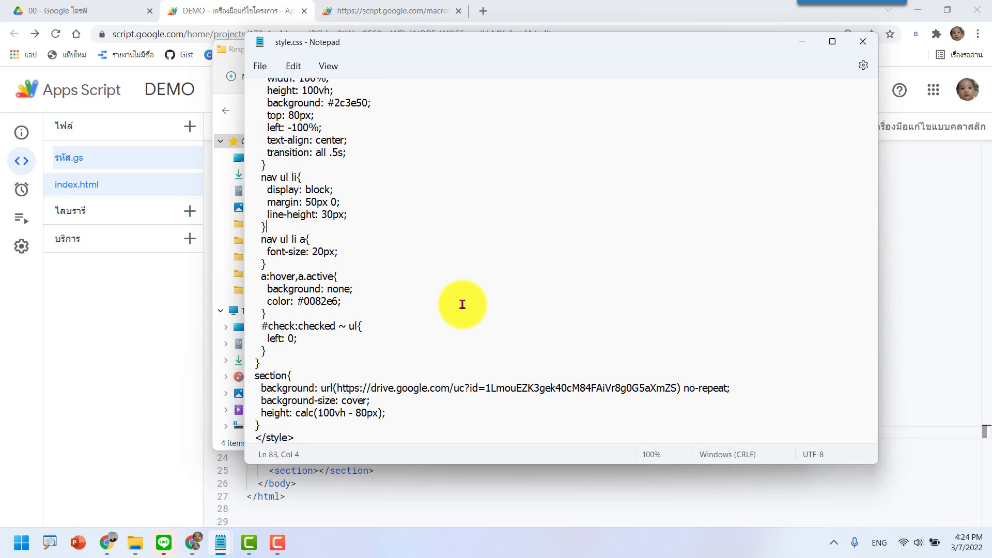
pyautogui.click(868, 48)
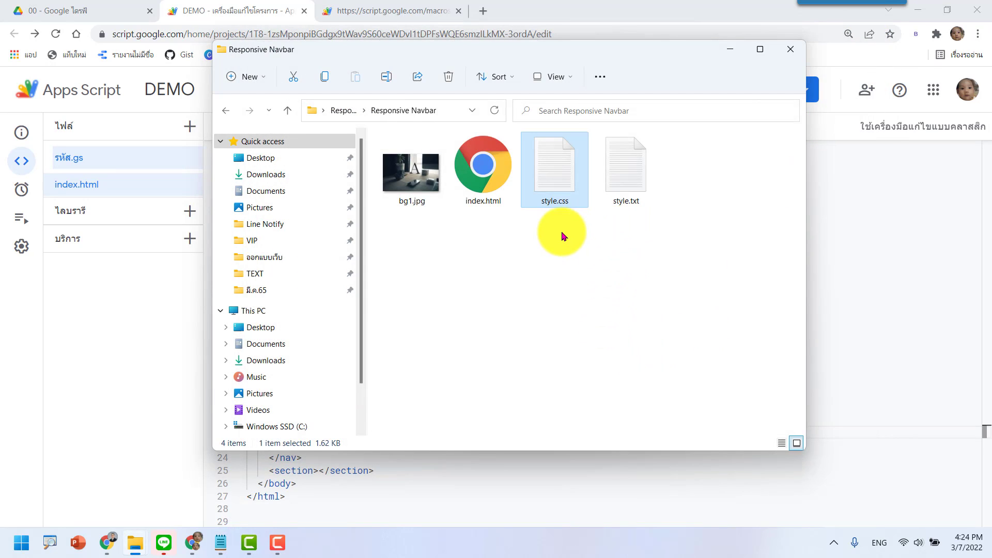
# Upload the edited style.css to the 00 folder, replacing the existing copy as version 2.
pyautogui.keyDown('ctrl'); pyautogui.click(432, 150); pyautogui.keyUp('ctrl')
pyautogui.moveTo(432, 150); pyautogui.dragTo(88, 5)
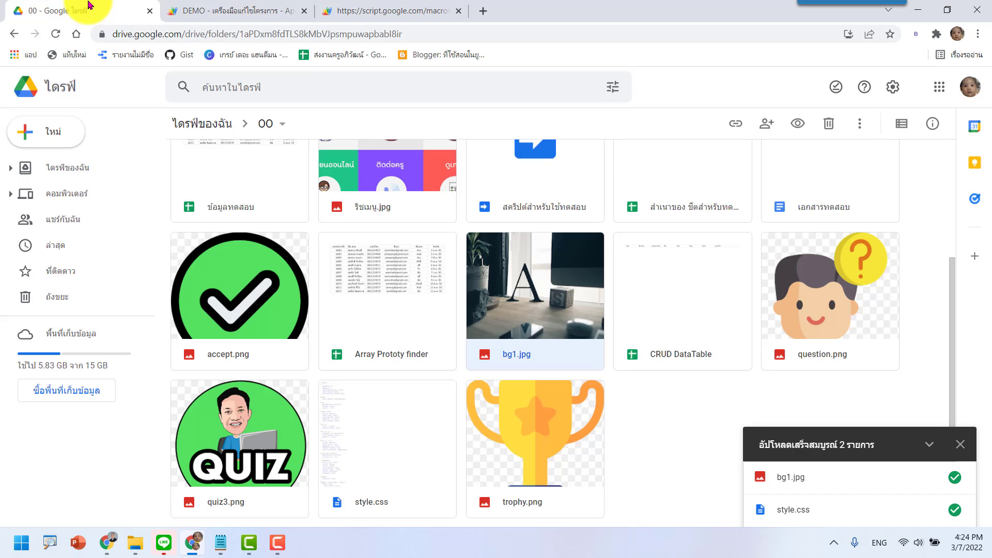
pyautogui.click(669, 442)
pyautogui.rightClick(669, 440)
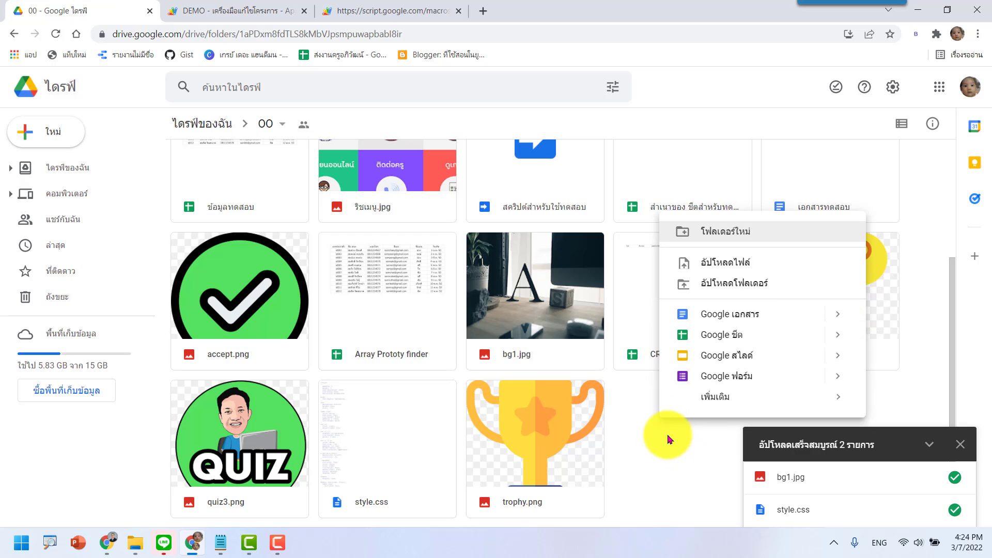
pyautogui.click(751, 265)
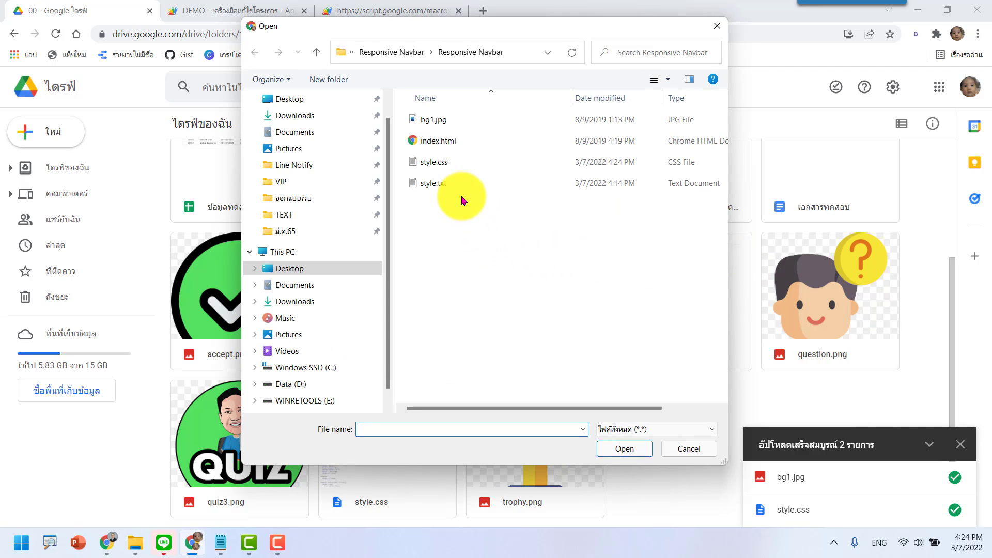
pyautogui.click(454, 161)
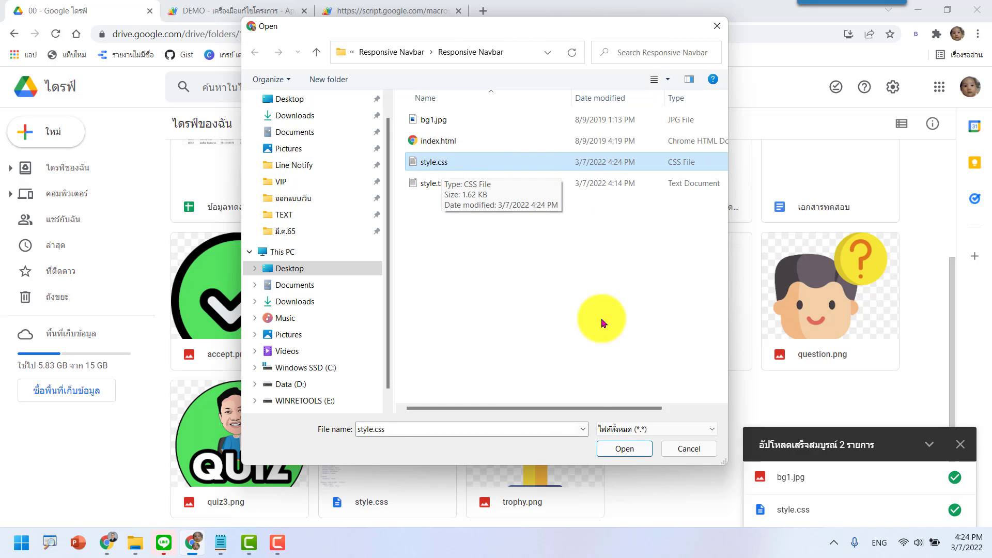
pyautogui.click(620, 451)
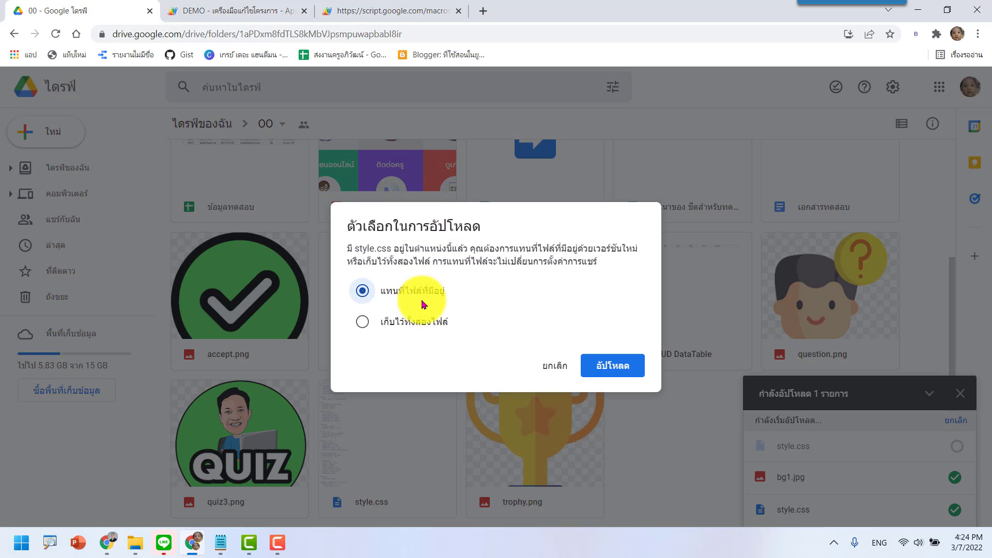
pyautogui.click(626, 366)
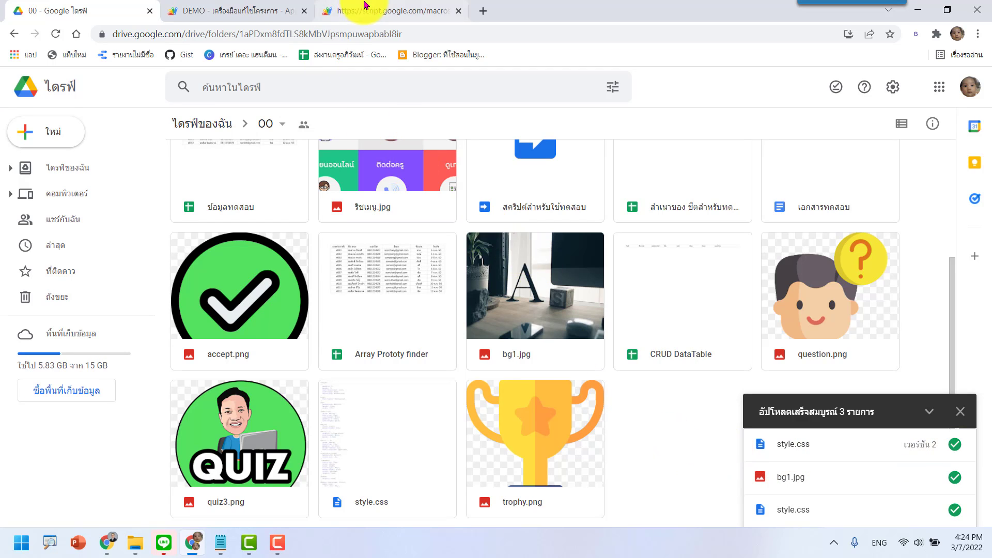
pyautogui.click(377, 11)
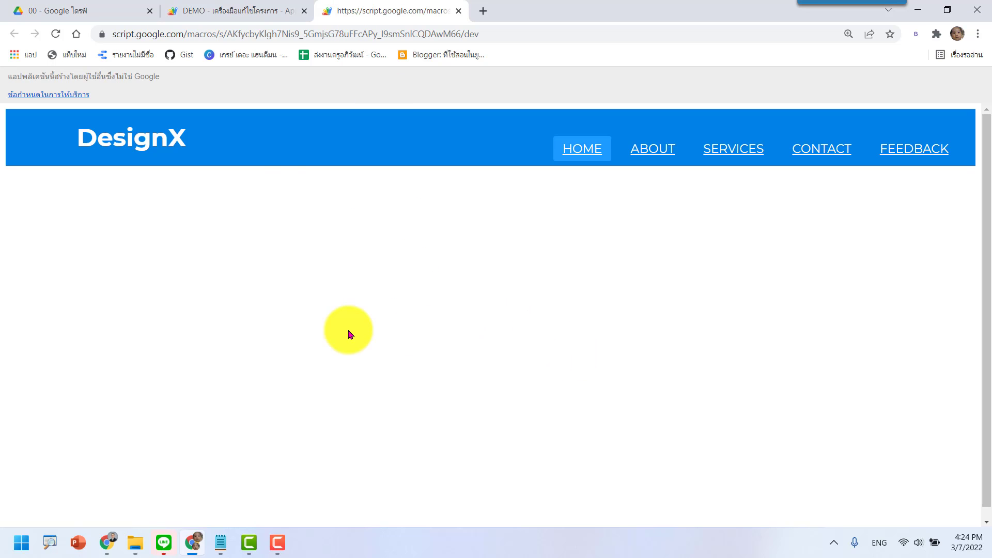
# Reload the DesignX web app and check the bg1.jpg desk photo beneath the blue navbar.
pyautogui.click(246, 13)
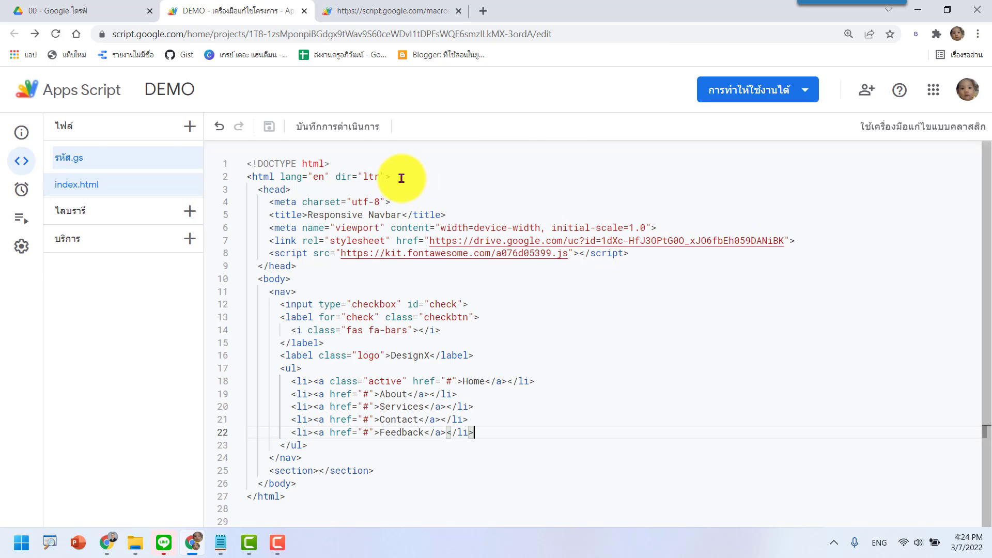
pyautogui.click(403, 12)
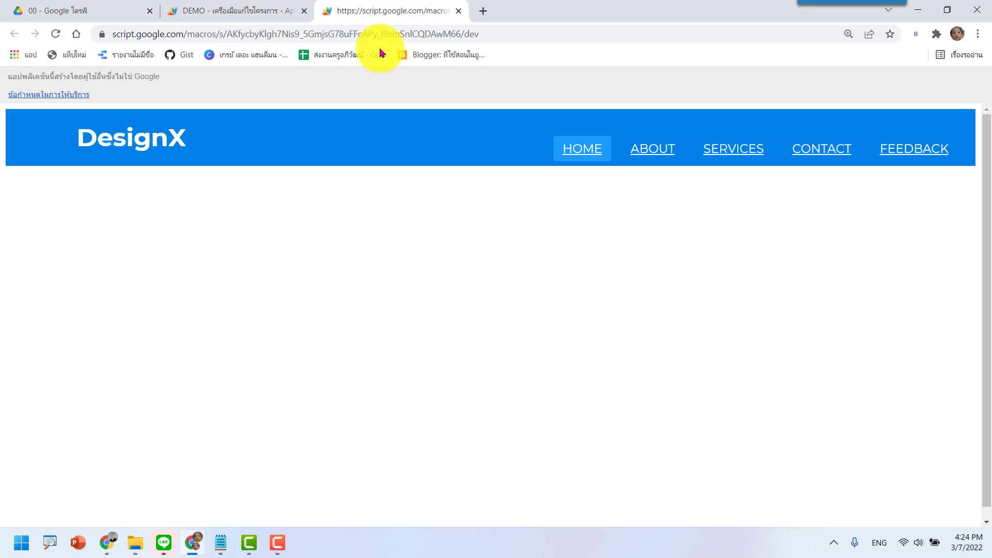
pyautogui.click(55, 33)
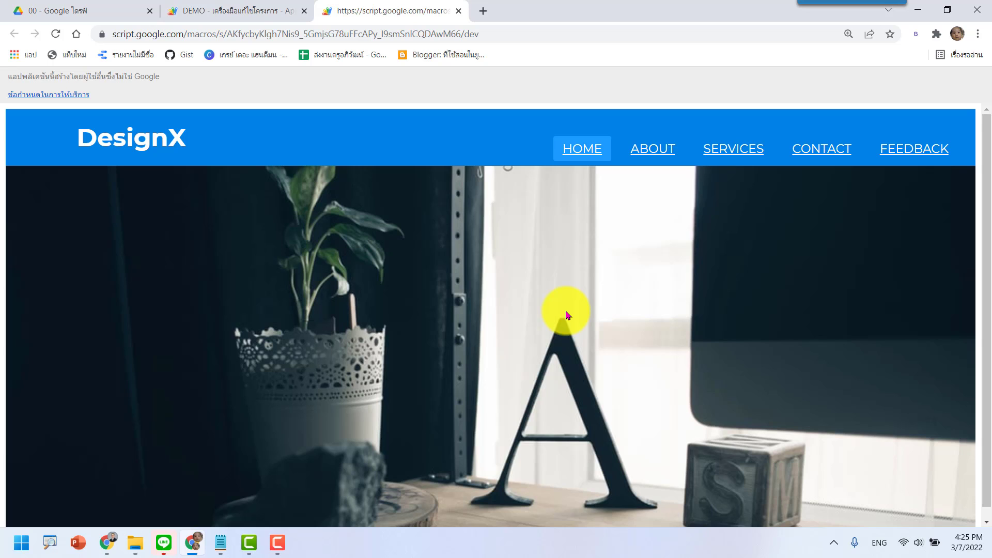
pyautogui.scroll(-1, 567, 313)
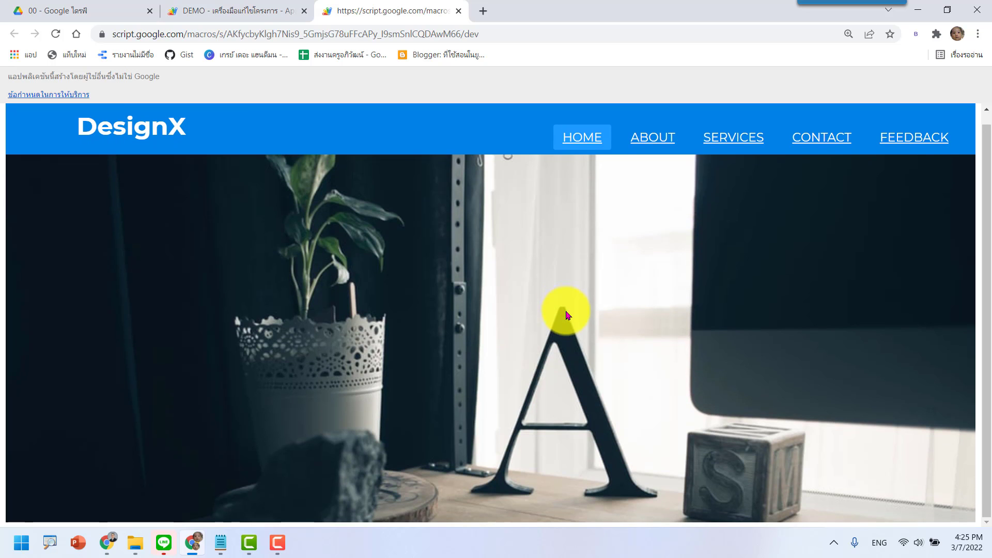
pyautogui.scroll(1, 547, 379)
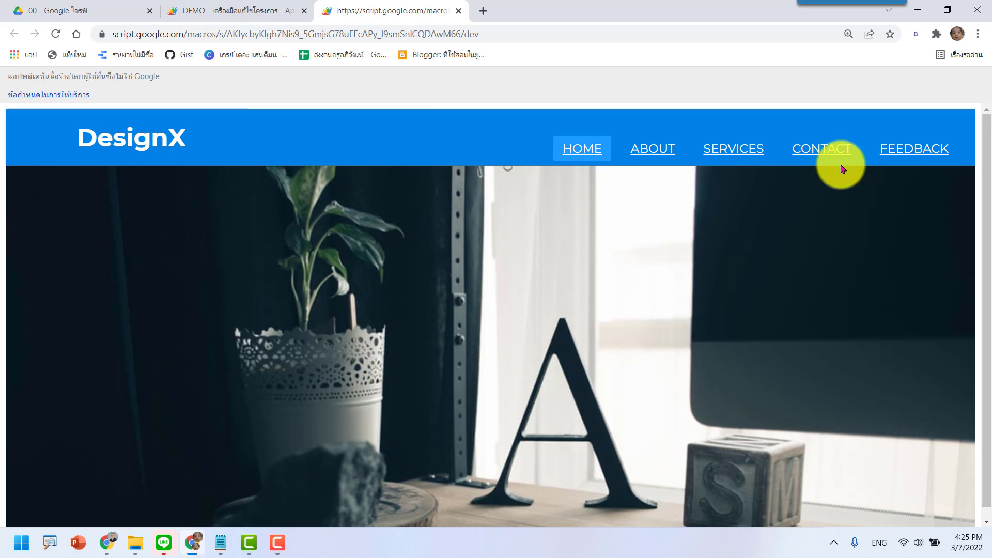
pyautogui.click(226, 14)
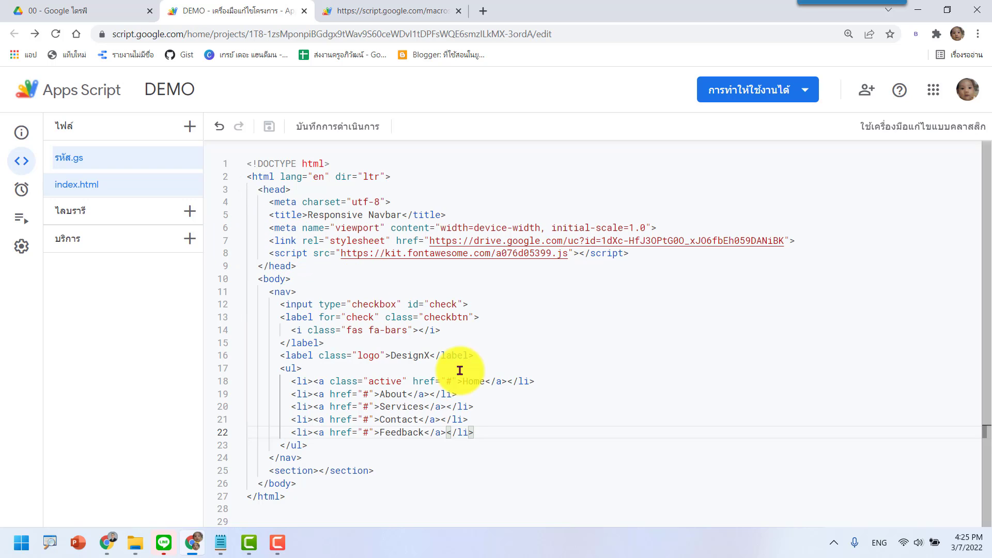
pyautogui.click(380, 11)
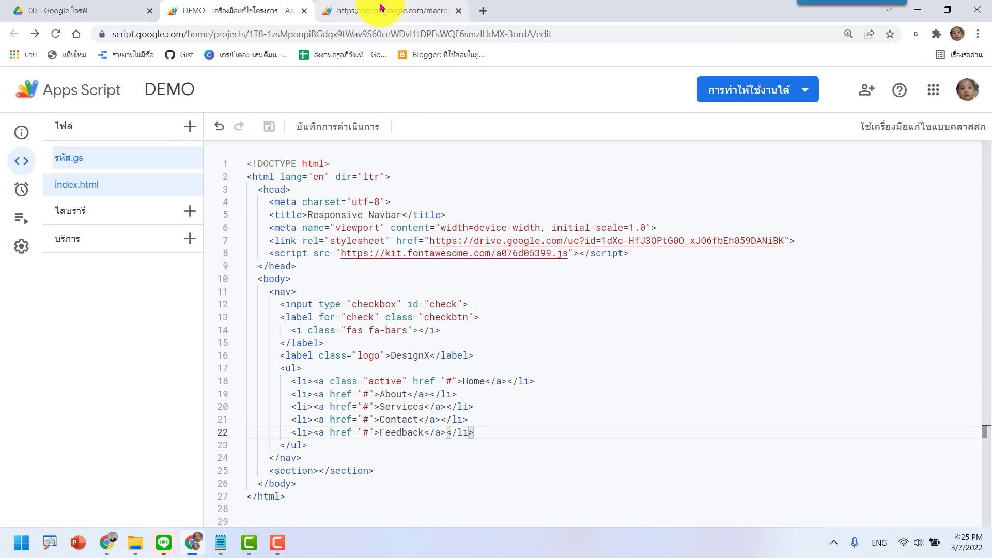
pyautogui.scroll(-1, 637, 390)
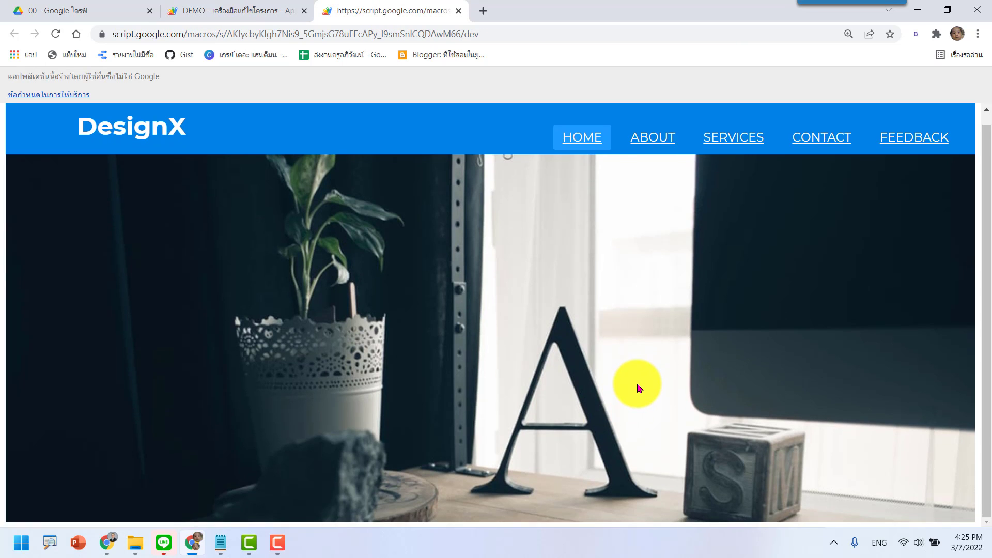